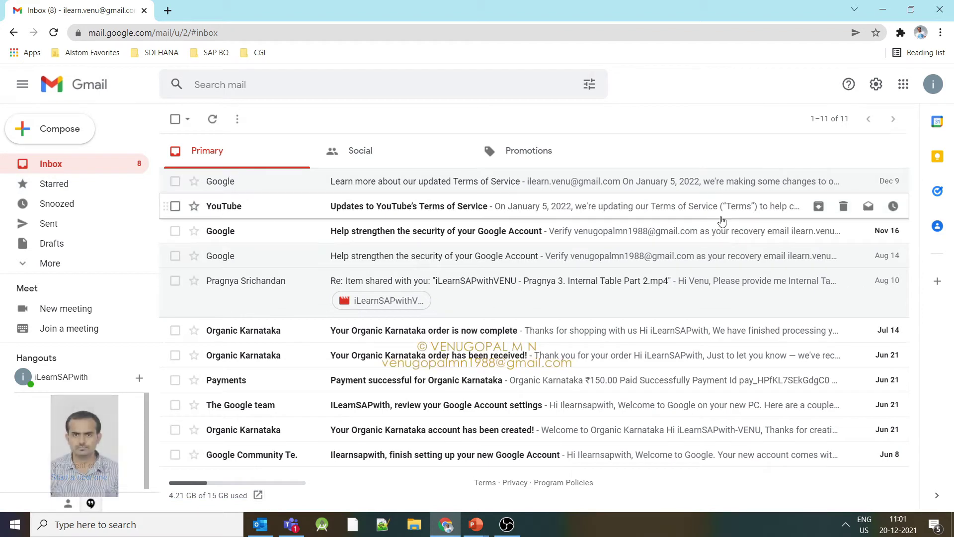
Open a new message, try its body, recipients and subject fields, then close it unsent.
click(70, 132)
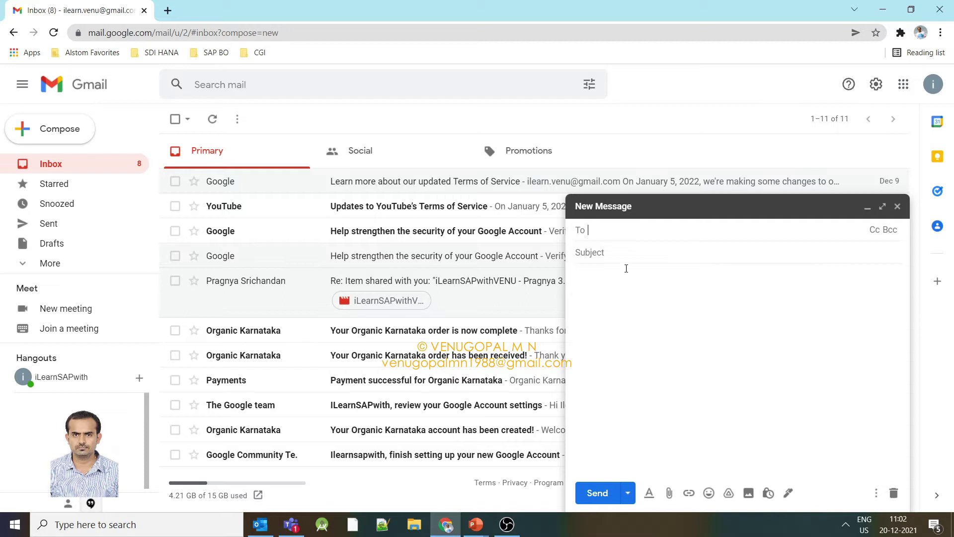
click(639, 321)
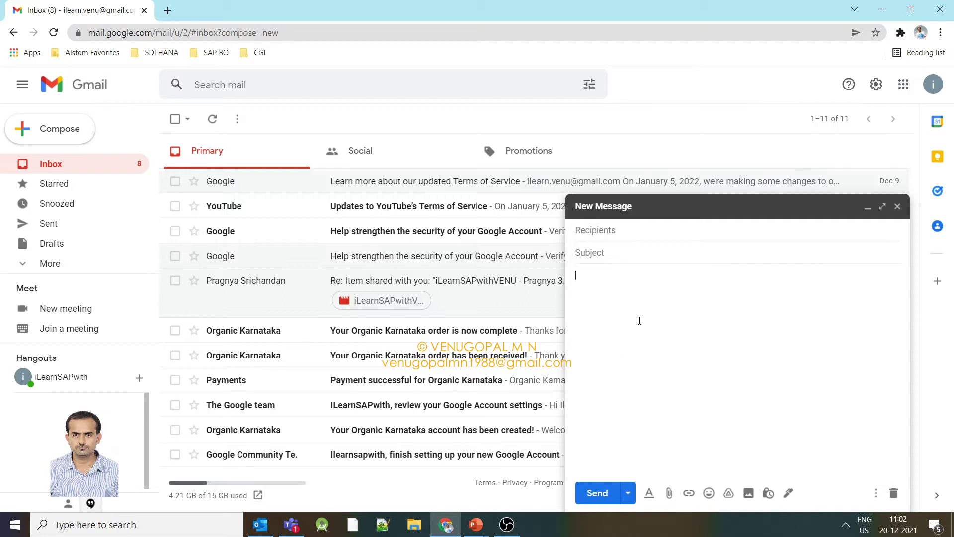
click(594, 232)
click(603, 253)
click(898, 206)
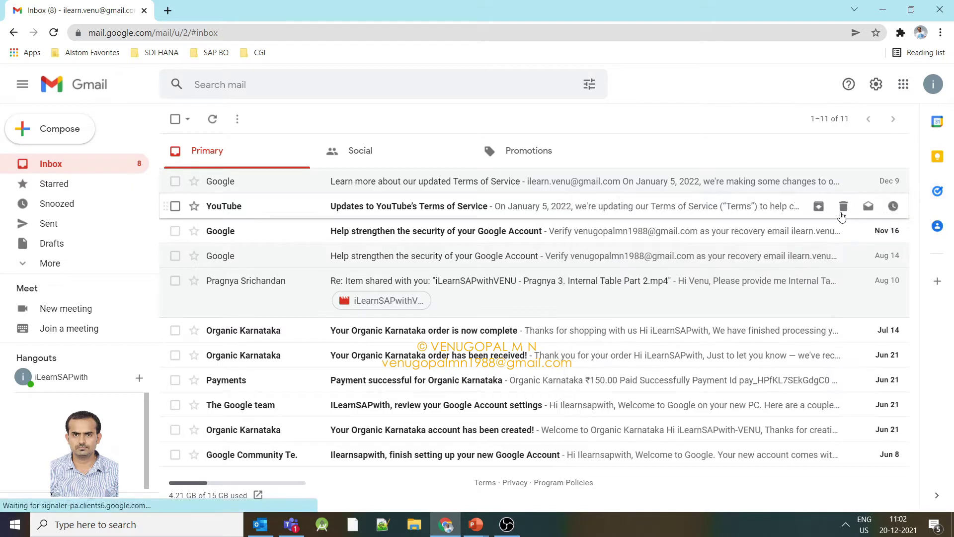
click(69, 132)
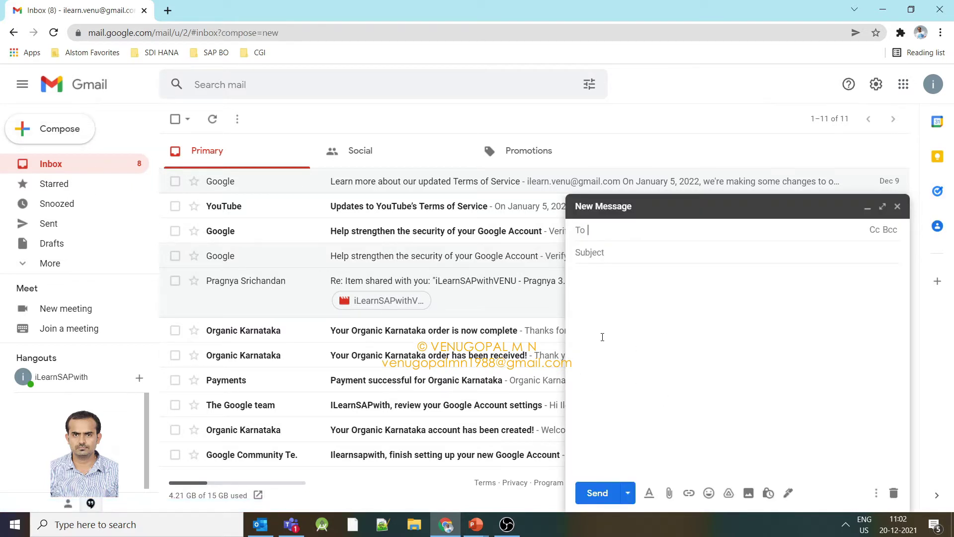
click(897, 206)
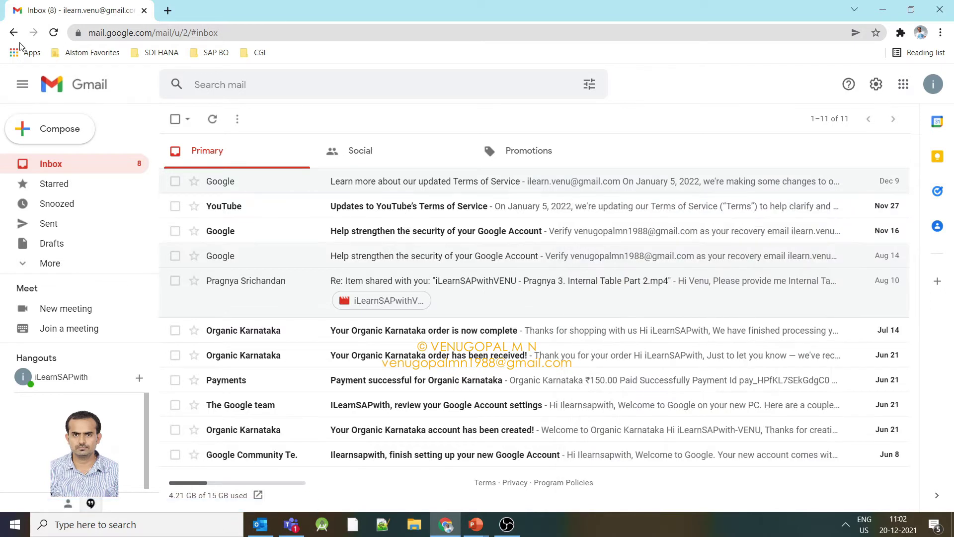
Go to See all settings and scroll the General tab down to the empty Signature section.
click(876, 85)
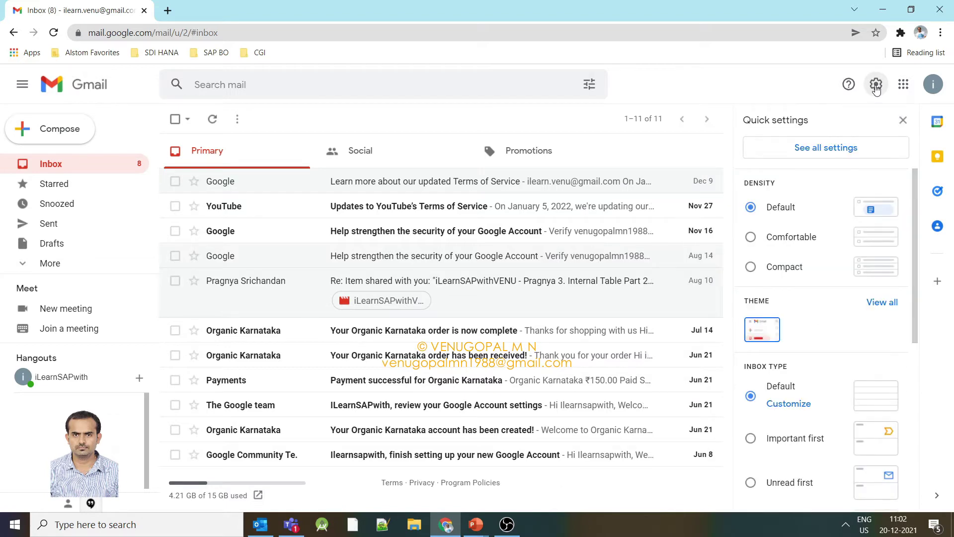
scroll(828, 236, down, 6)
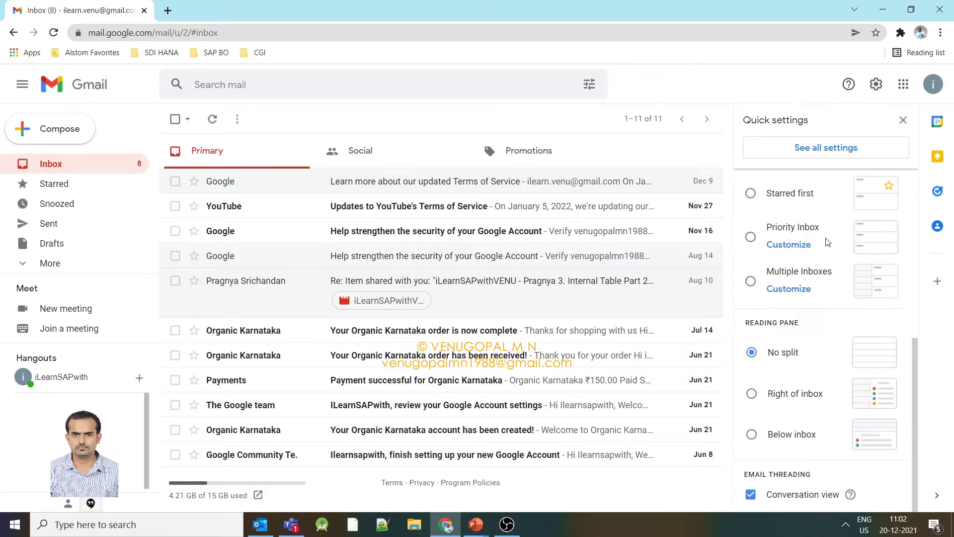
scroll(827, 242, up, 6)
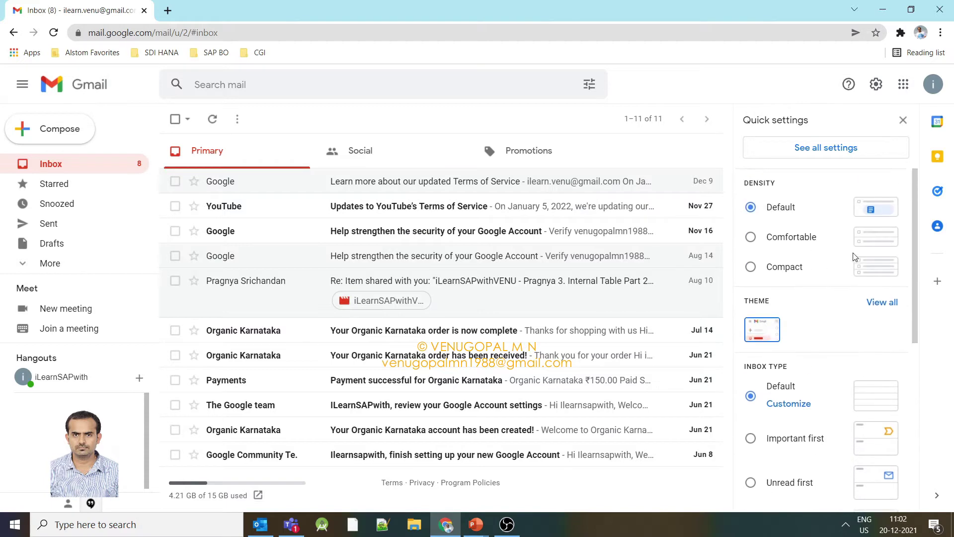
click(869, 151)
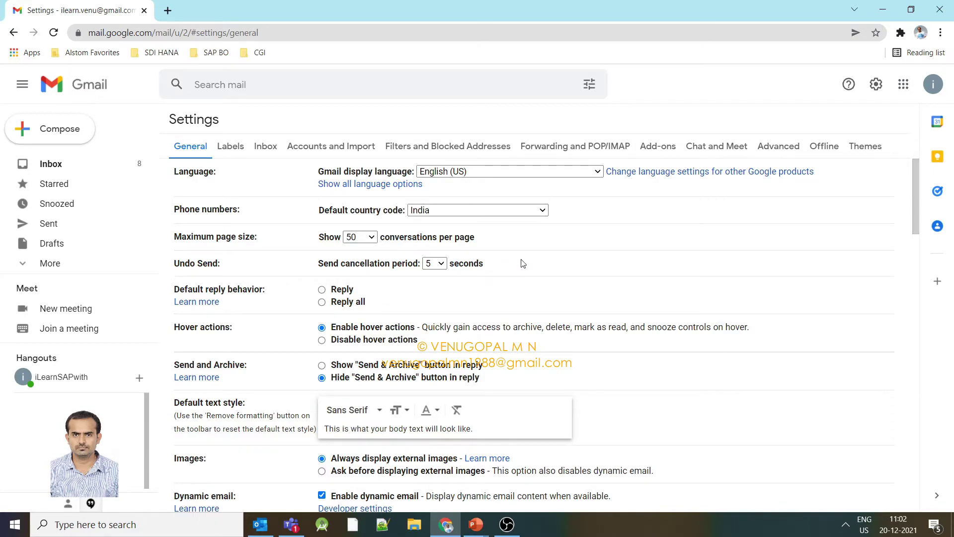
scroll(619, 264, down, 10)
scroll(619, 264, up, 10)
scroll(323, 308, down, 7)
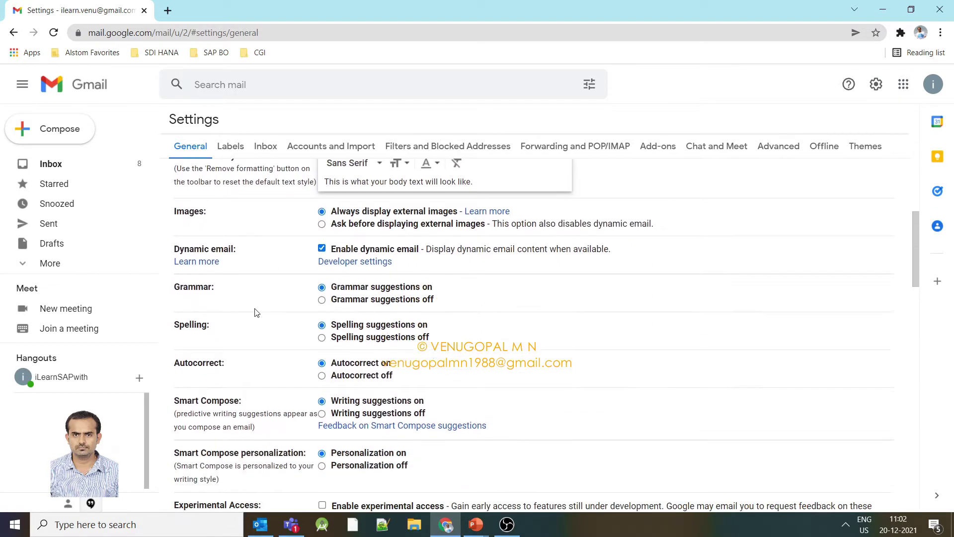
scroll(257, 312, down, 10)
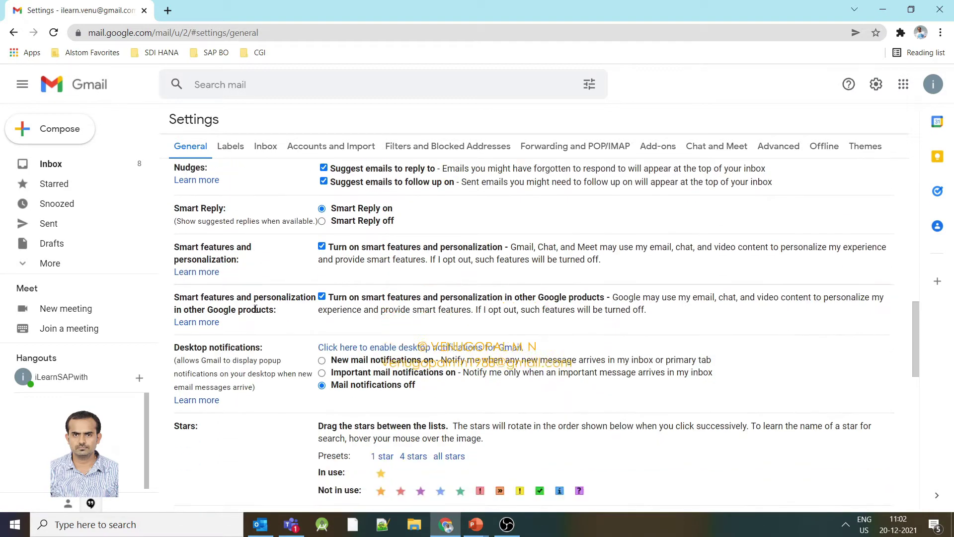
scroll(255, 308, down, 4)
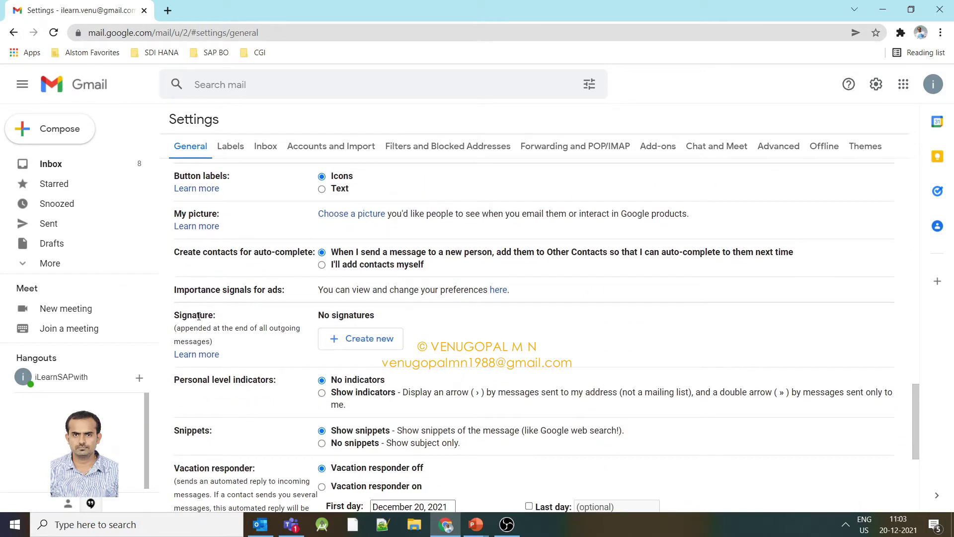
Highlight the Signature heading, its description and the 'No signatures' text, then return to the Inbox.
double_click(183, 315)
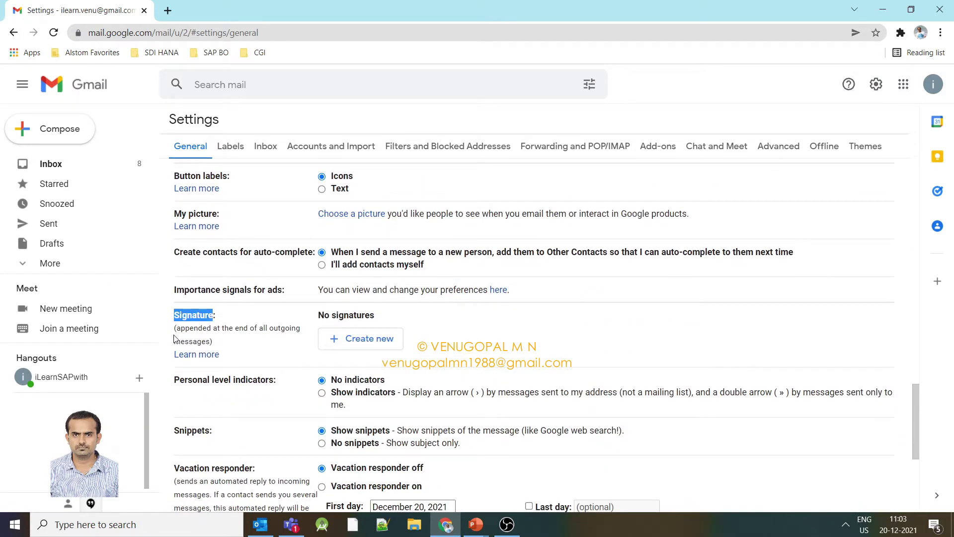
mouse_move(178, 328)
mouse_down()
mouse_move(301, 328)
mouse_move(206, 340)
mouse_move(179, 329)
mouse_move(214, 339)
mouse_up()
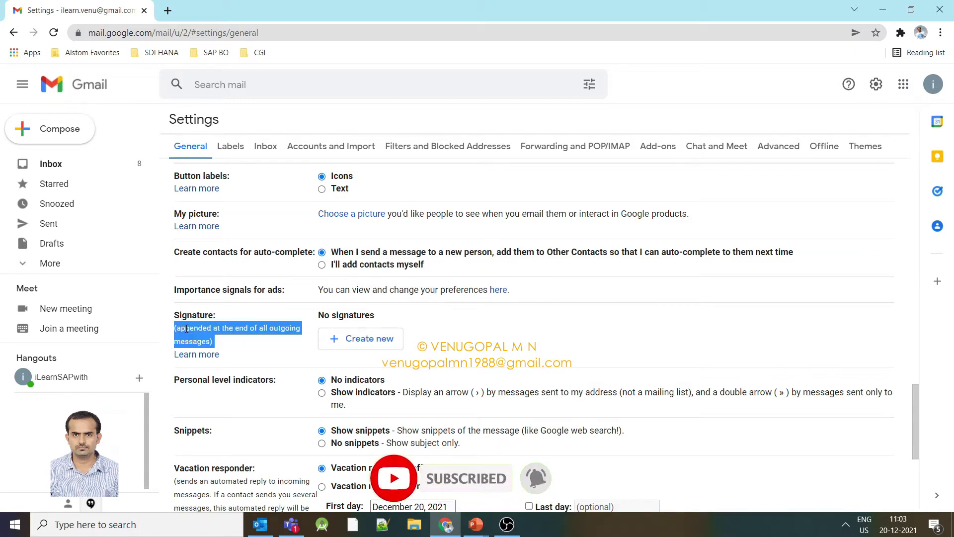
click(217, 338)
double_click(217, 330)
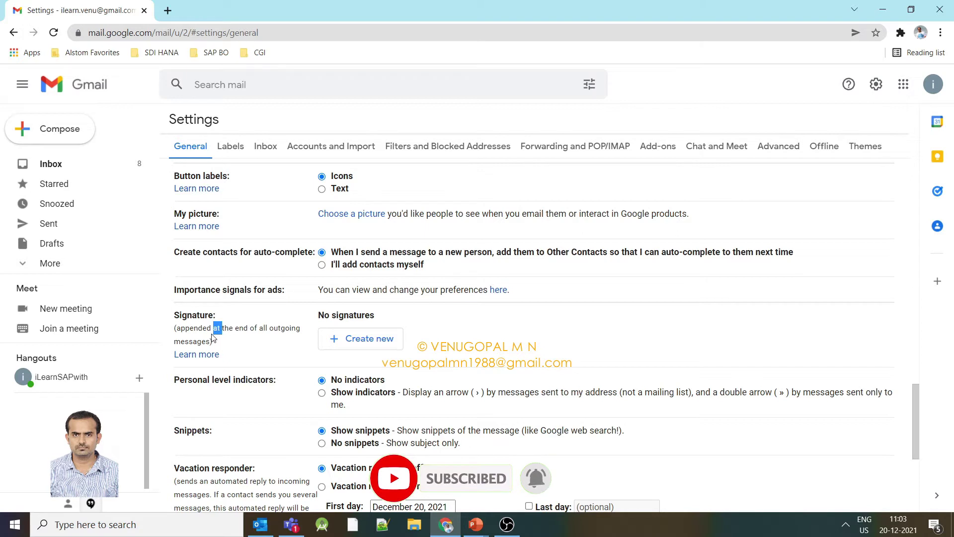
double_click(193, 315)
click(247, 326)
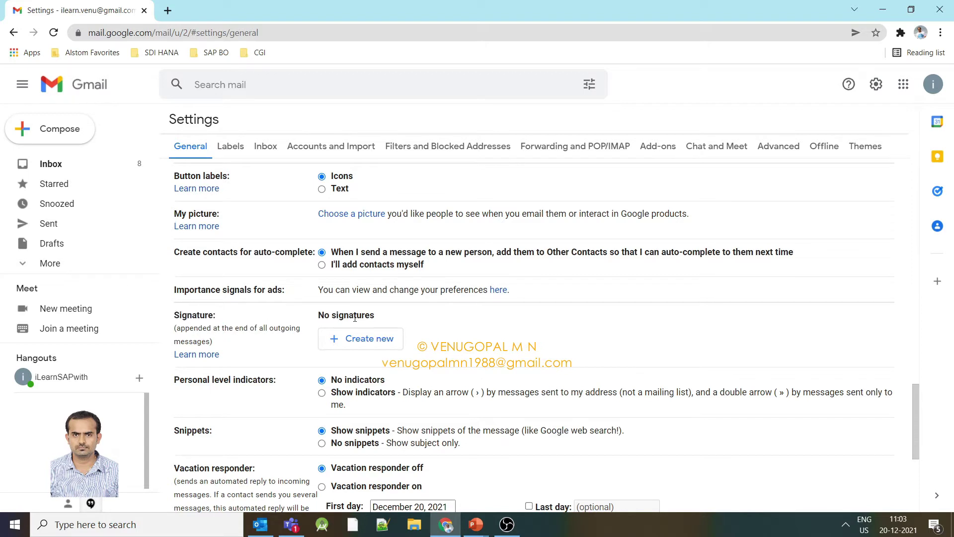
drag(322, 316, 383, 316)
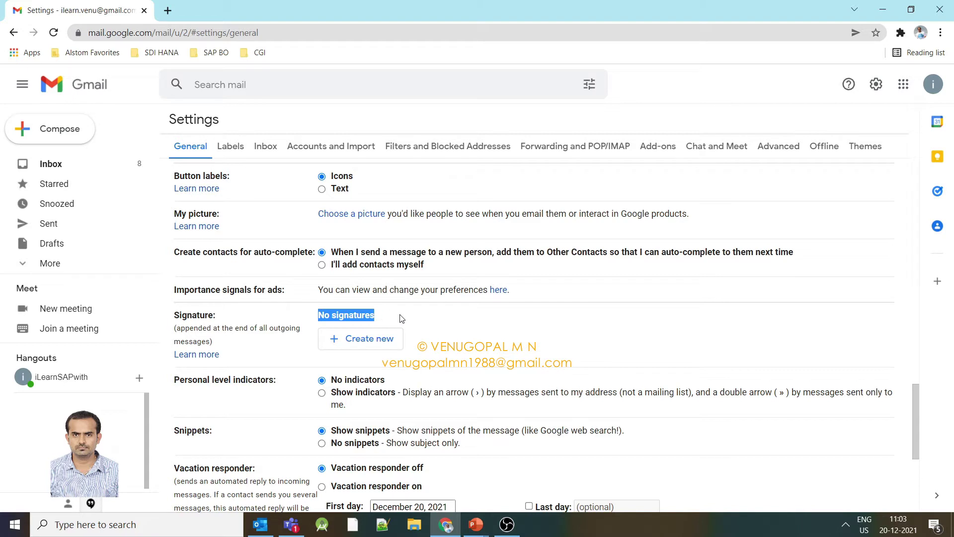
click(445, 326)
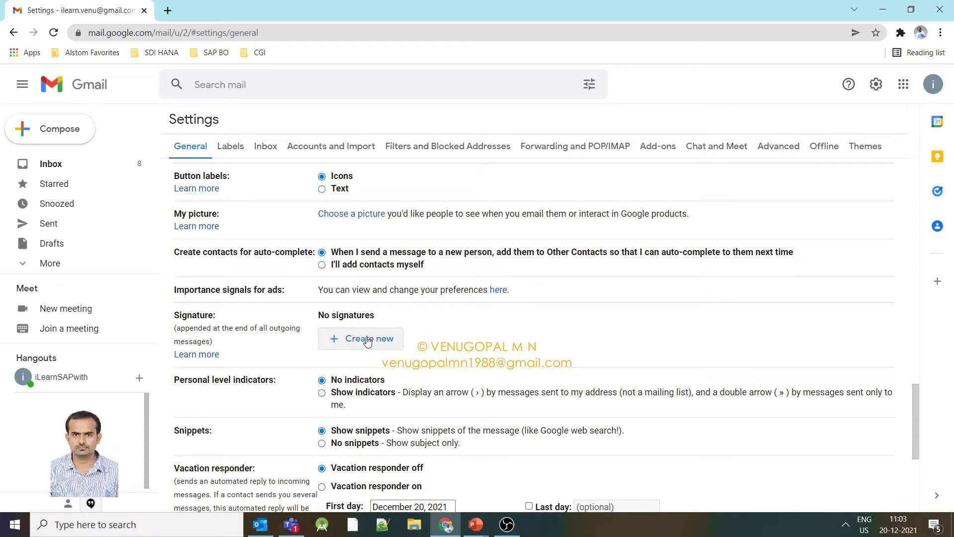
click(71, 170)
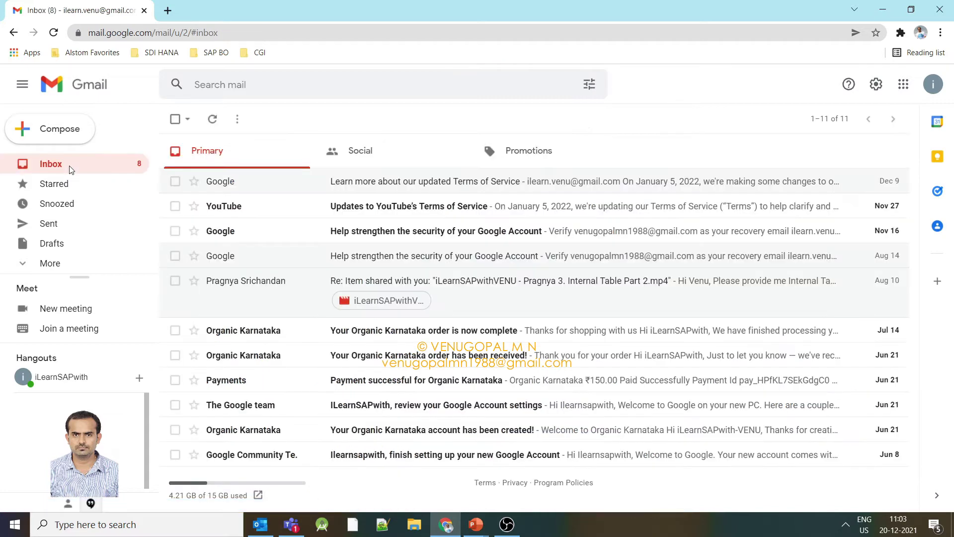
Reopen See all settings, scroll to the Signature section and choose Create new.
click(876, 85)
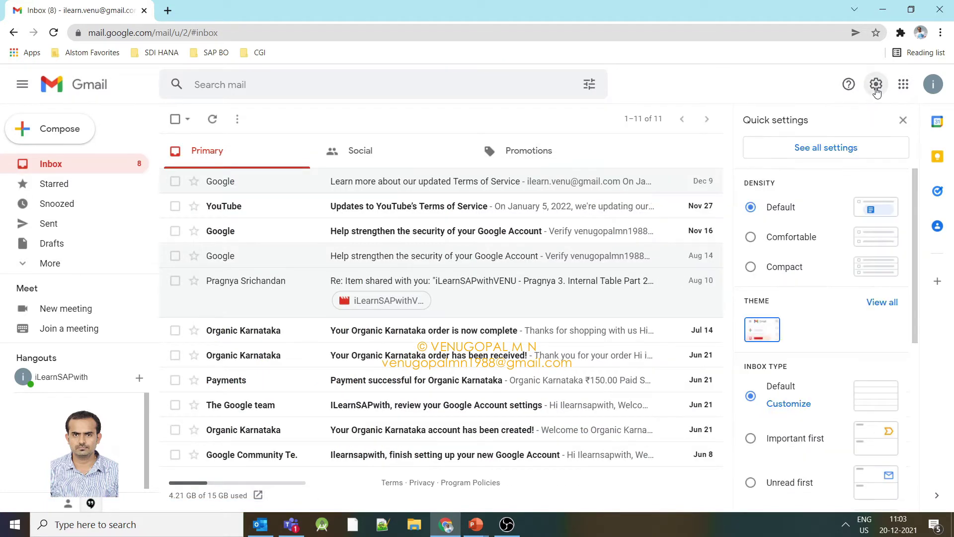
click(874, 153)
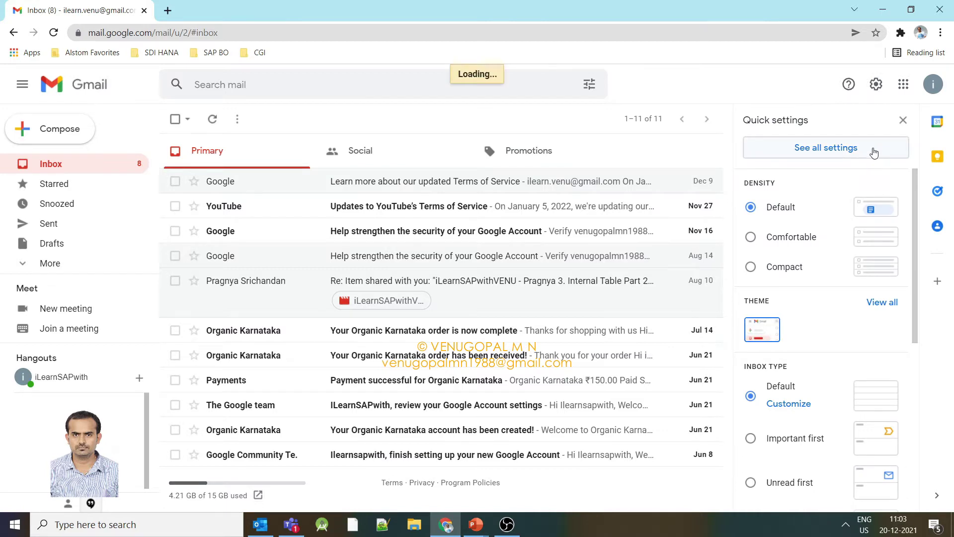
scroll(738, 256, down, 2)
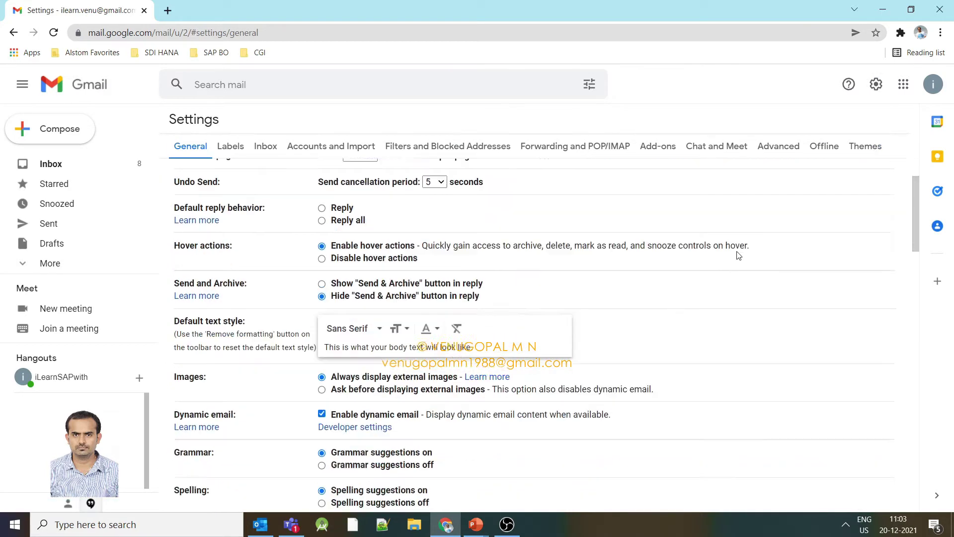
scroll(738, 257, down, 2)
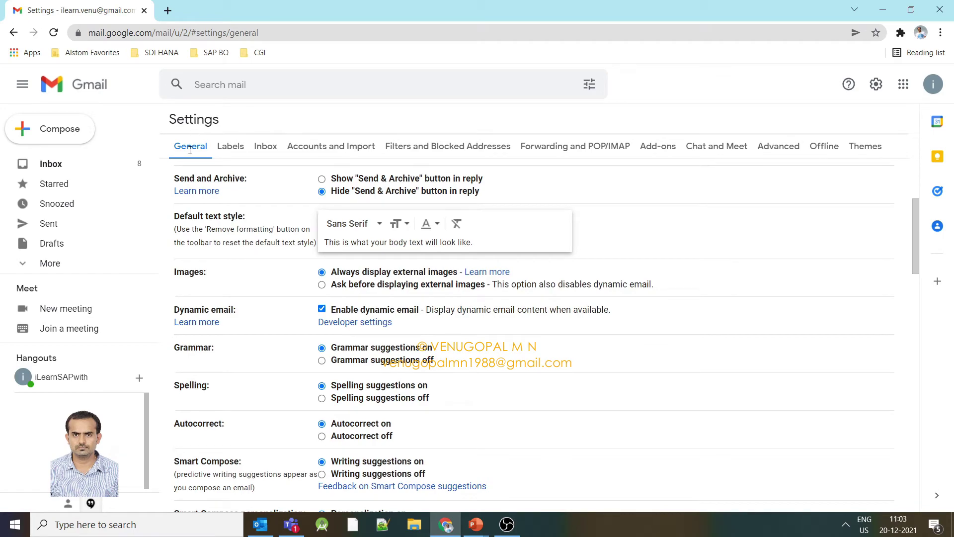
scroll(537, 352, down, 5)
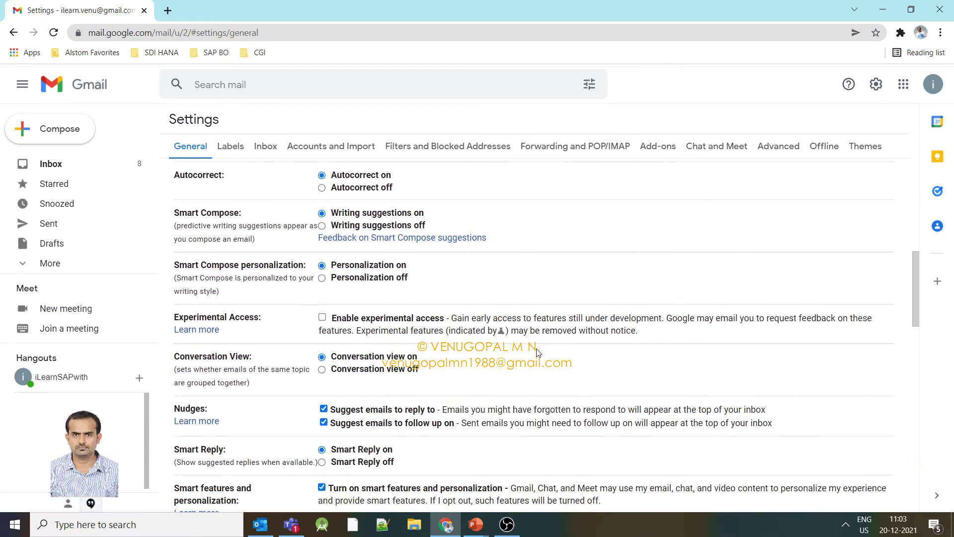
scroll(537, 352, down, 12)
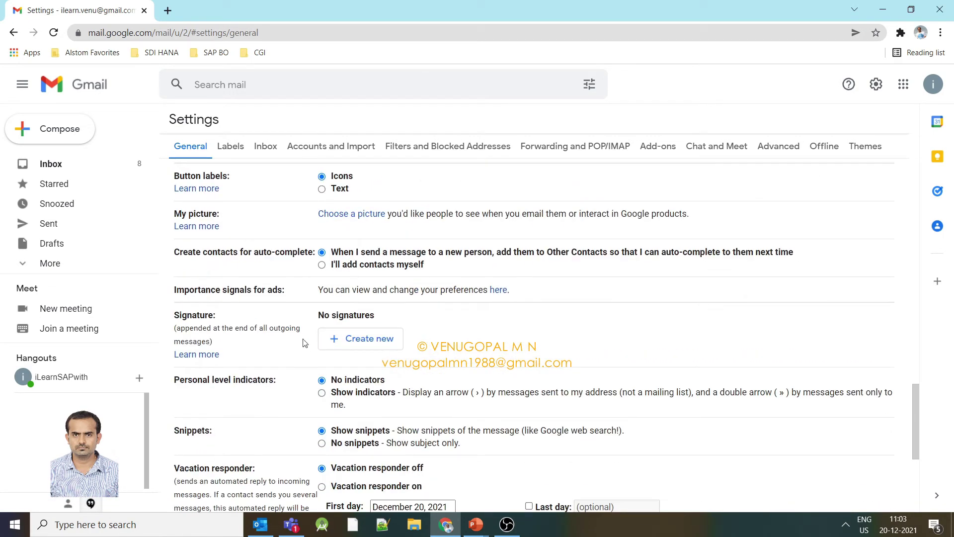
drag(322, 316, 432, 318)
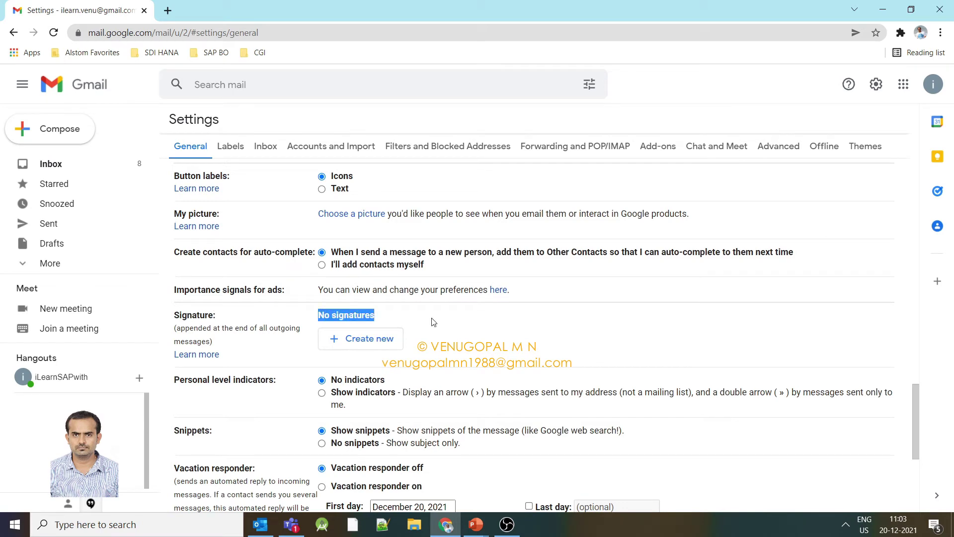
click(384, 319)
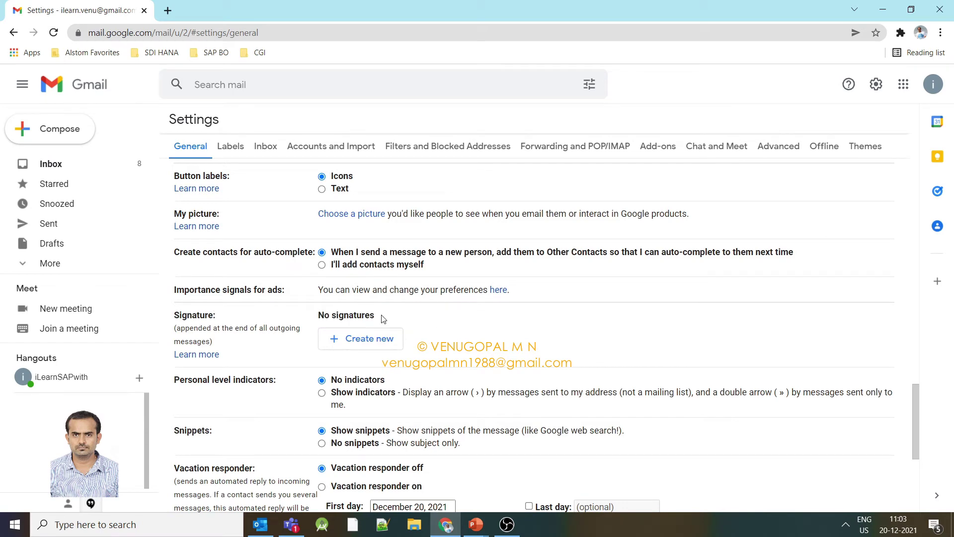
click(360, 340)
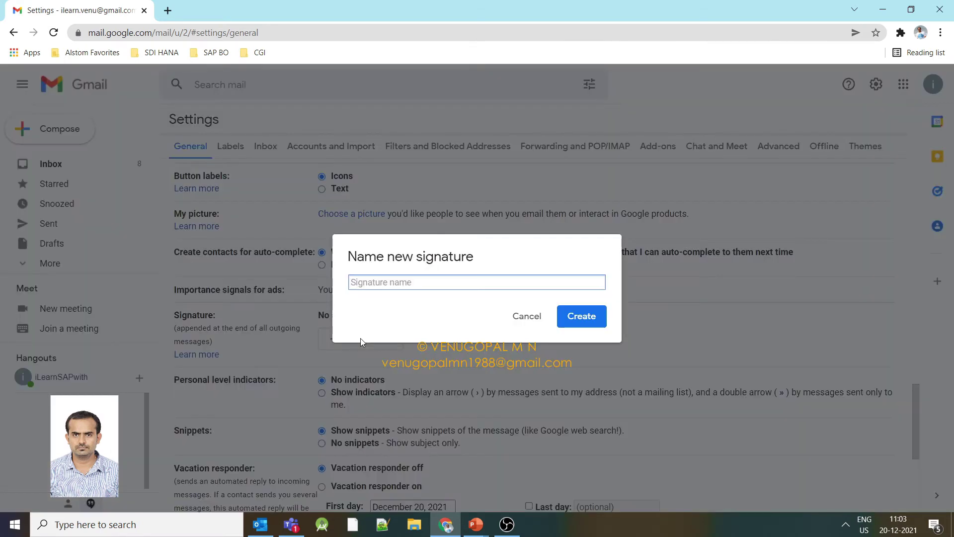
Name the new signature 'My Default Signature', create it, and confirm the name is unchanged.
text(MyDefault Signature)
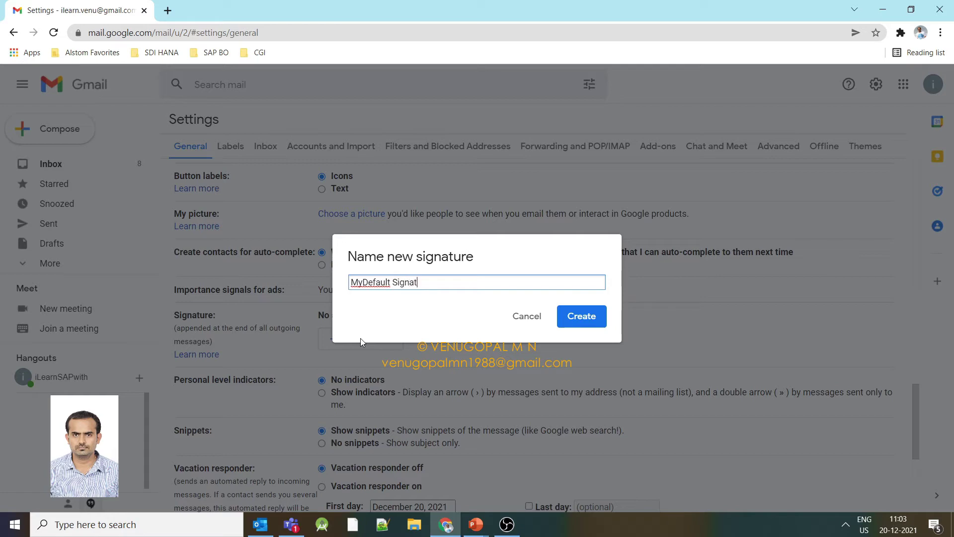
click(364, 282)
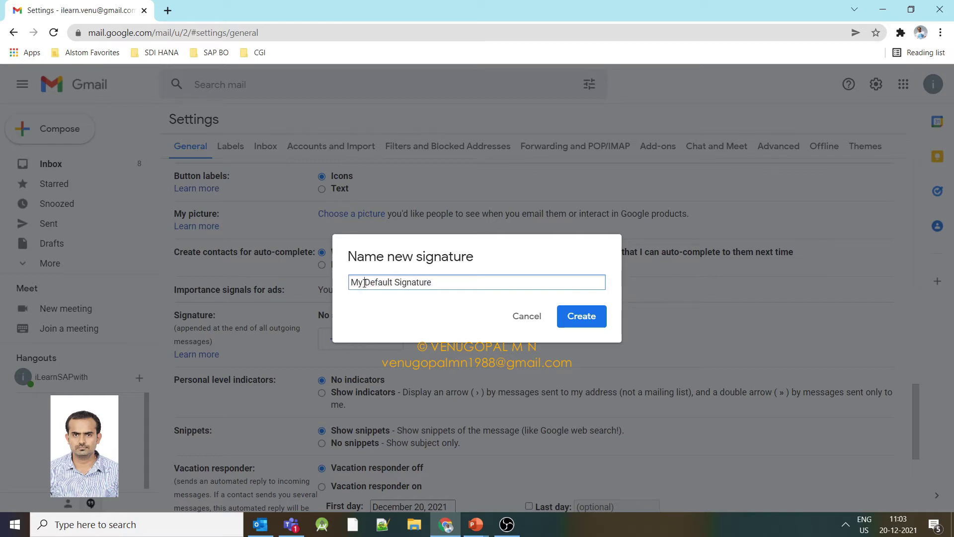
key(ctrl+a)
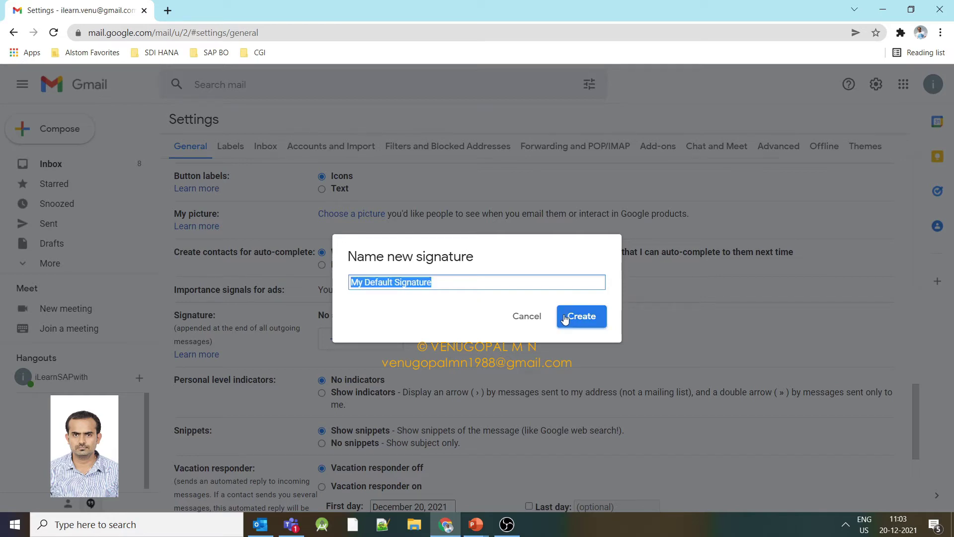
click(568, 317)
scroll(572, 318, down, 3)
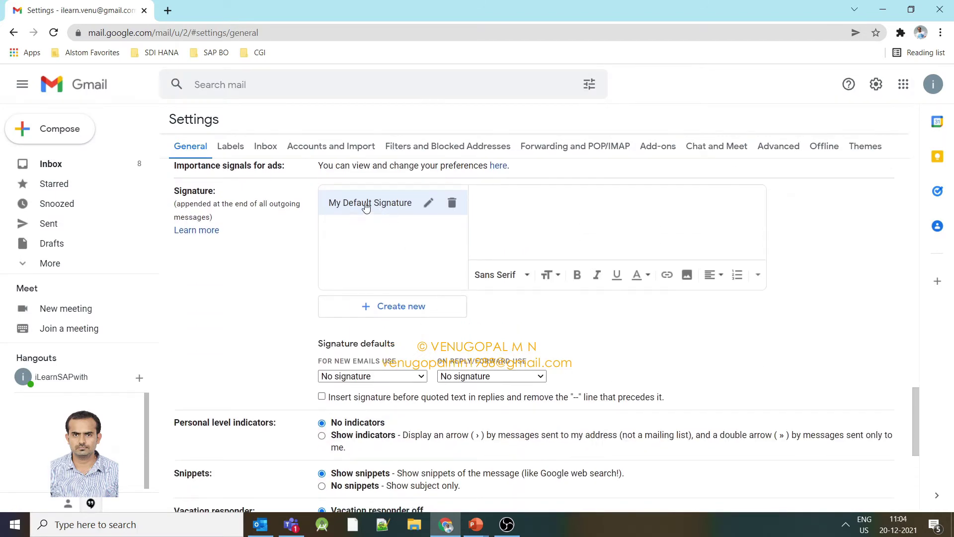
scroll(437, 258, up, 1)
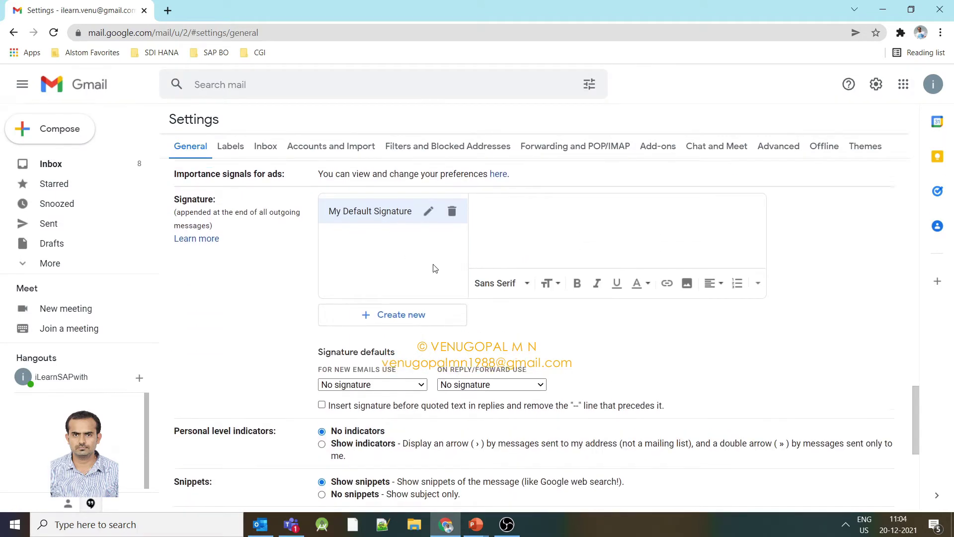
click(428, 264)
click(577, 315)
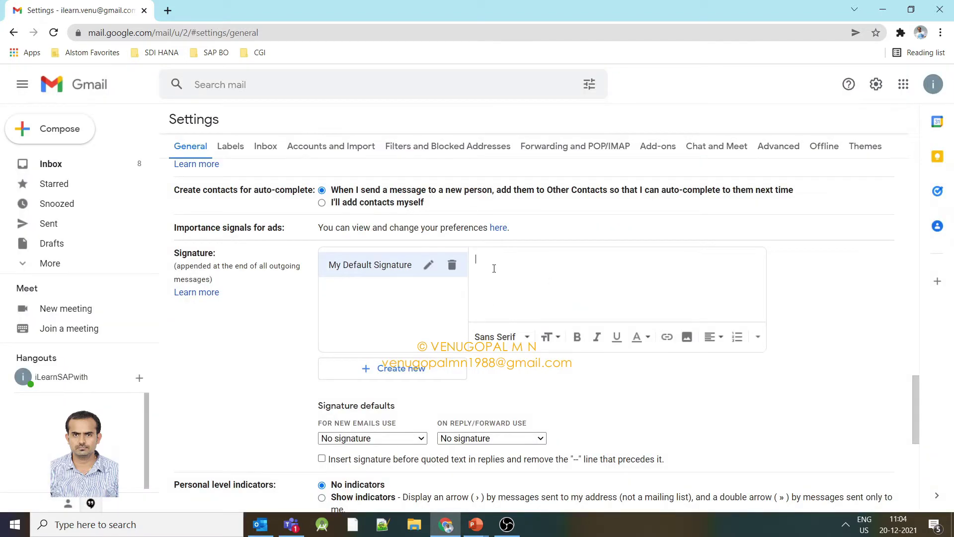
Type the closing line 'Thanks & Regards,' in the signature editor.
text(Thanks & regards,)
key(BackSpace)
key(BackSpace)
key(BackSpace)
key(BackSpace)
key(BackSpace)
key(BackSpace)
key(BackSpace)
text(Regards,)
drag(546, 260, 433, 264)
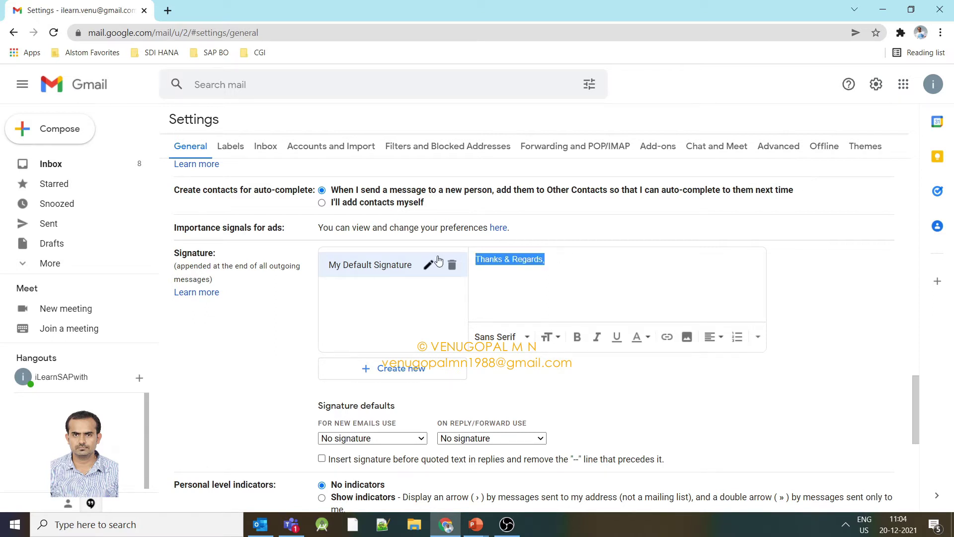
click(499, 279)
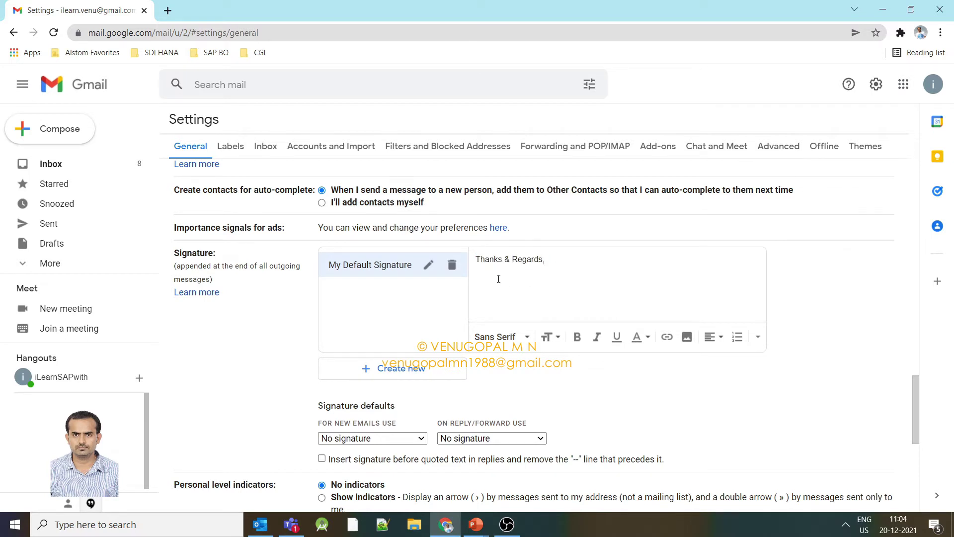
Add the sender's name, e-mail address and phone number, plus the 'CEO | Kannada Jnana Bhandara' line.
text(VENUGOPAL M N)
key(Return)
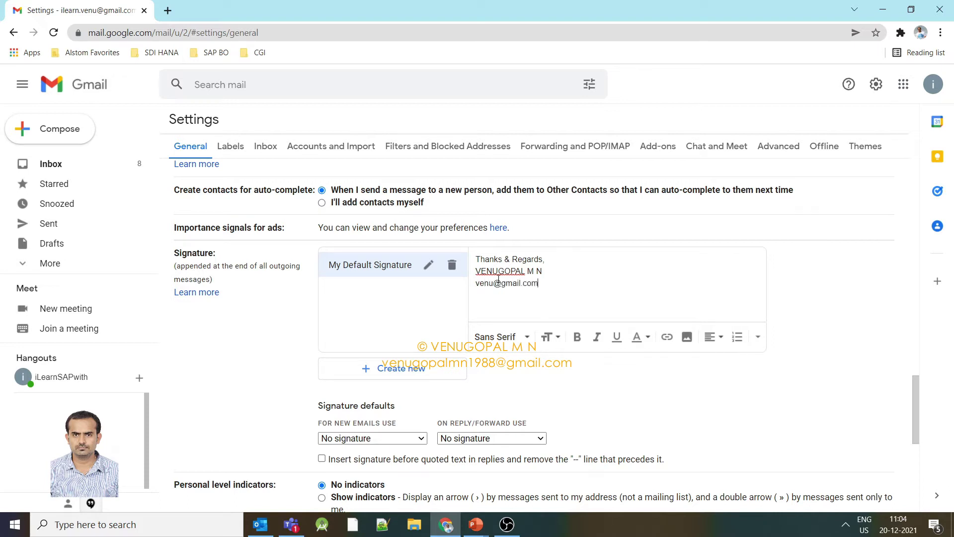
key(Return)
text(+91-)
text(88776655)
text(annada)
key(BackSpace)
key(BackSpace)
key(BackSpace)
key(BackSpace)
key(BackSpace)
text(CEO | Kannada Jnana)
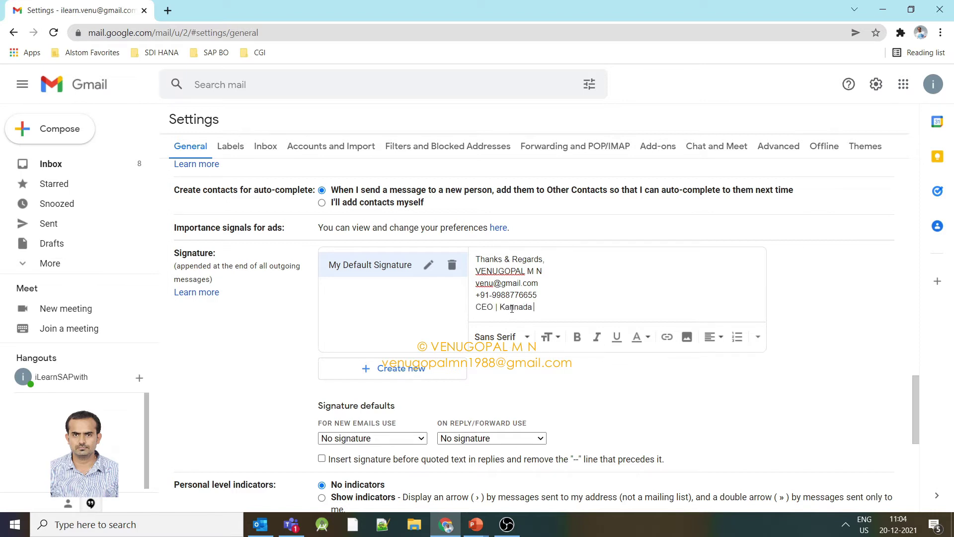
text( Bhandara)
mouse_move(595, 308)
mouse_down()
mouse_move(560, 307)
mouse_move(447, 261)
mouse_up()
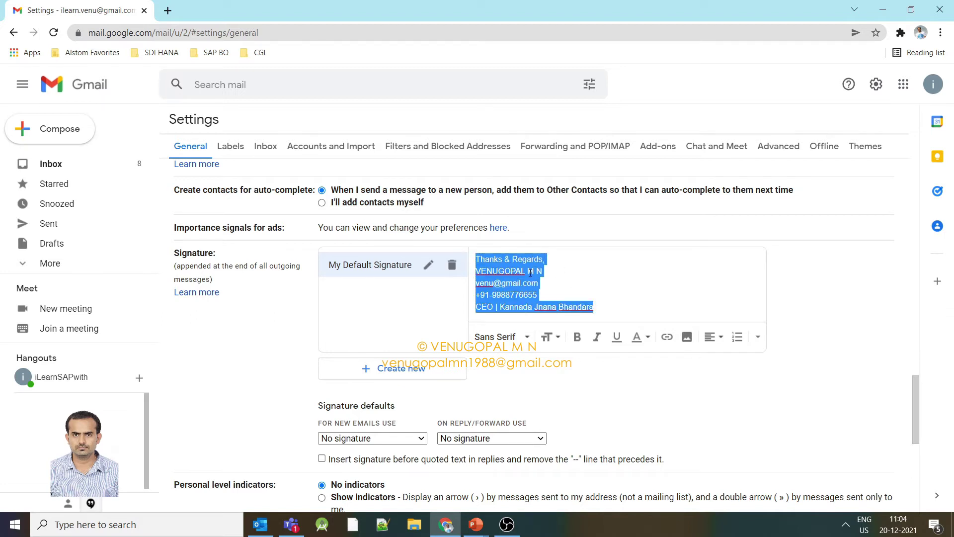
click(577, 337)
click(570, 298)
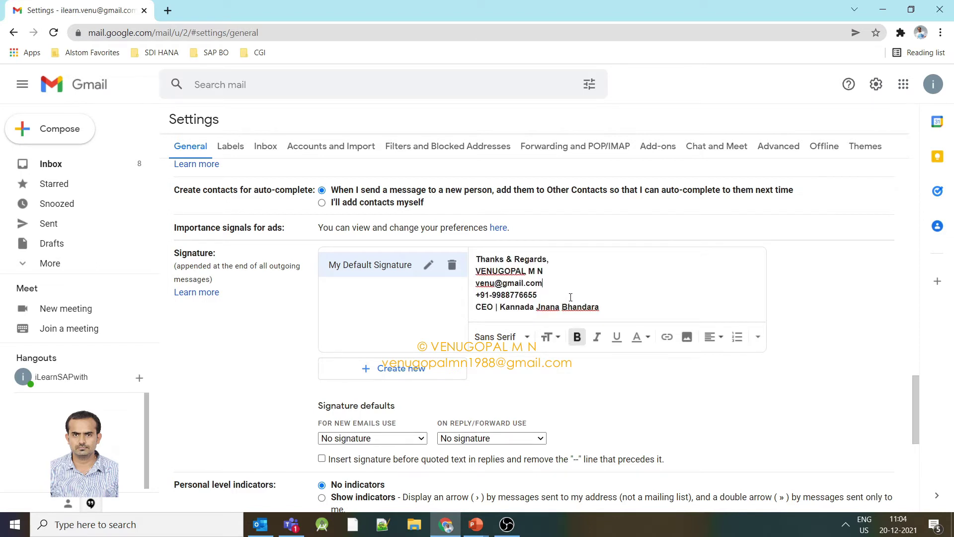
key(ctrl+a)
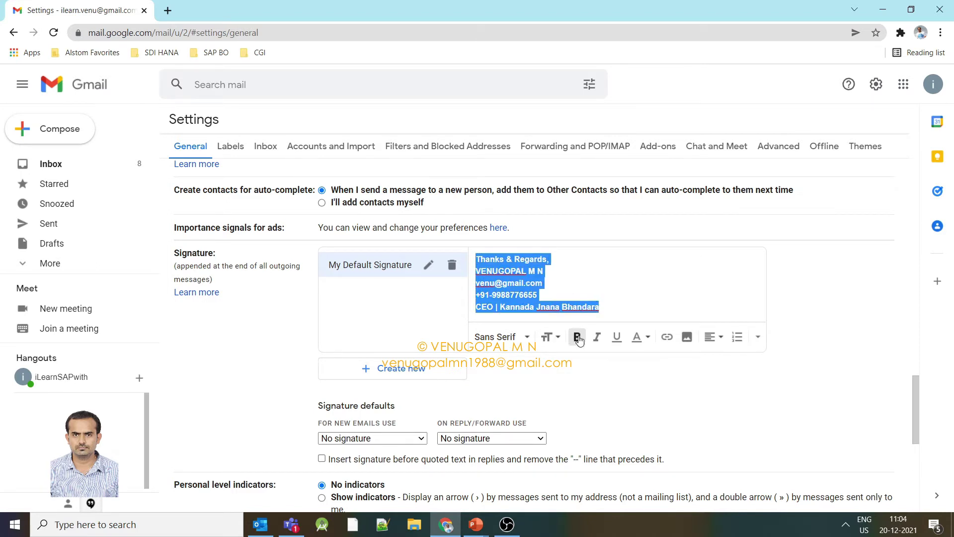
click(577, 337)
click(563, 283)
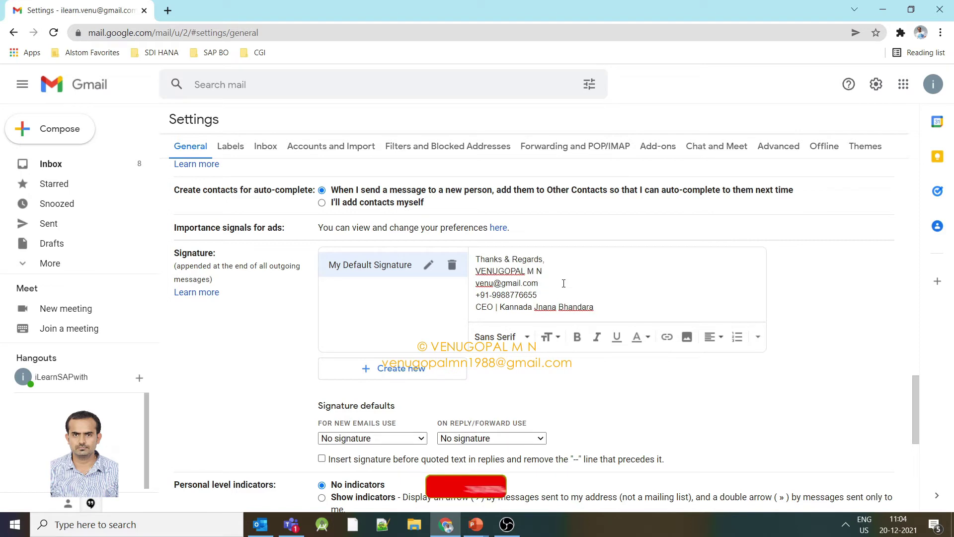
drag(599, 307, 471, 260)
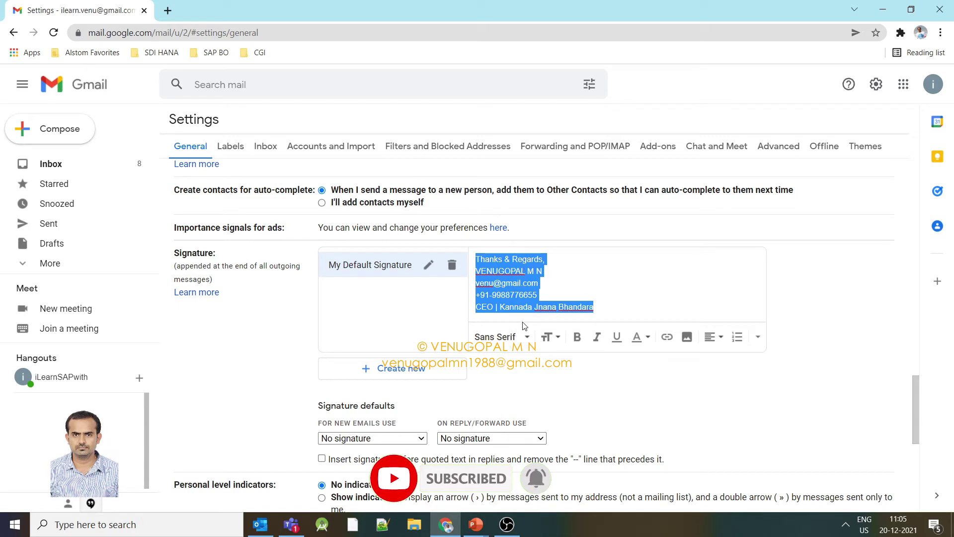
click(524, 338)
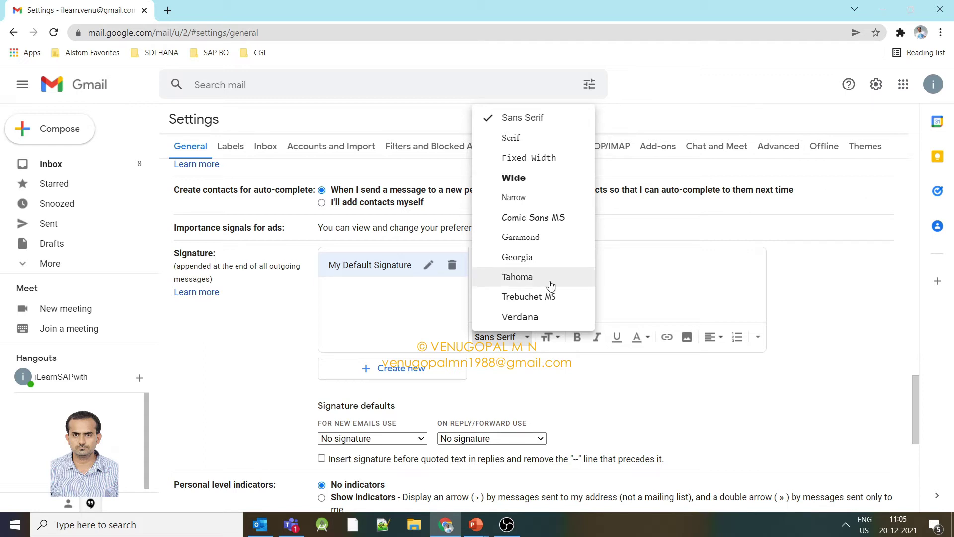
click(633, 273)
click(633, 273)
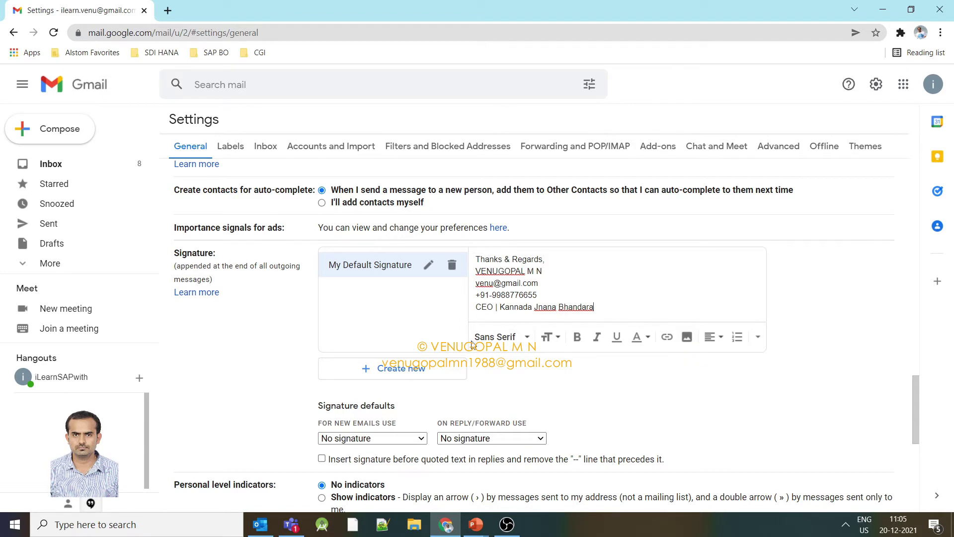
Save Changes at the bottom of Settings, then start a new Compose message.
scroll(637, 277, down, 7)
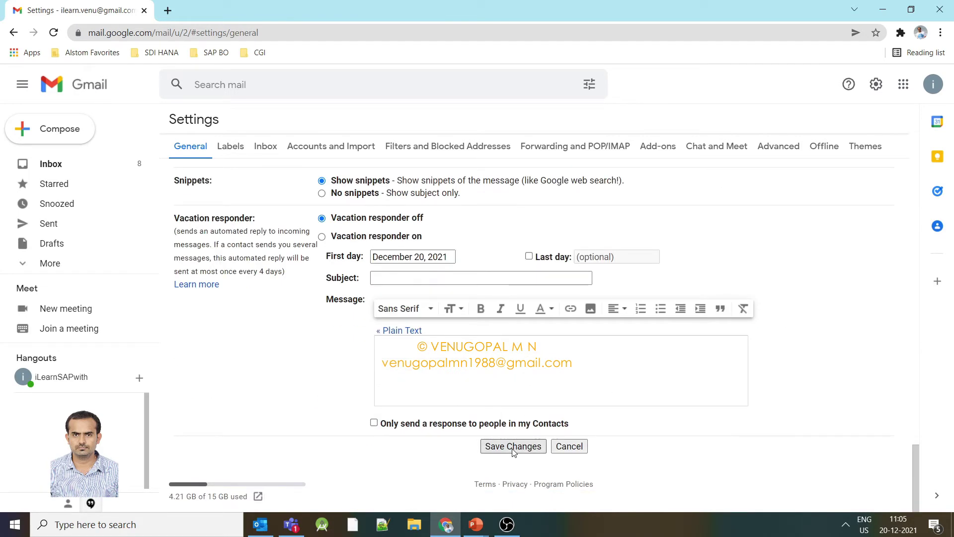
click(514, 446)
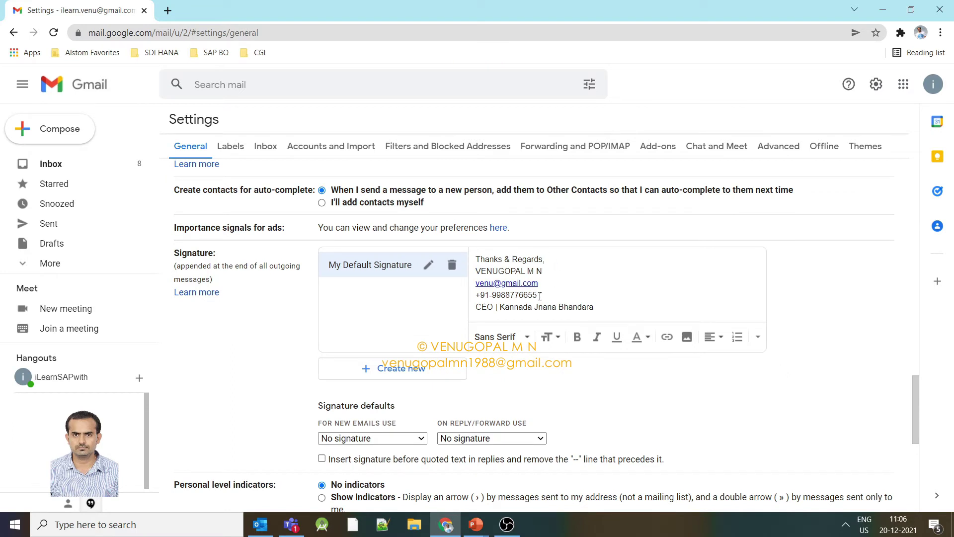
drag(600, 311, 475, 256)
click(704, 287)
scroll(705, 284, down, 8)
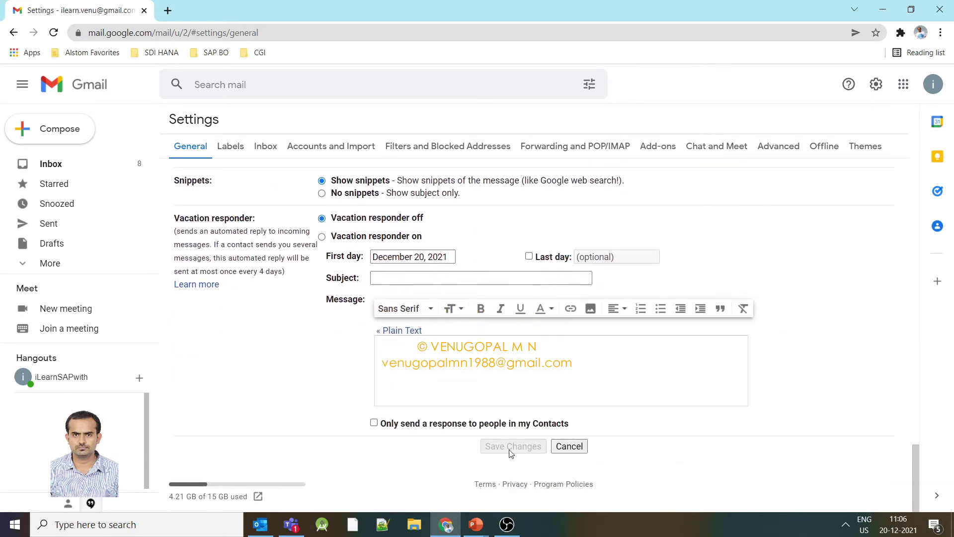
click(66, 129)
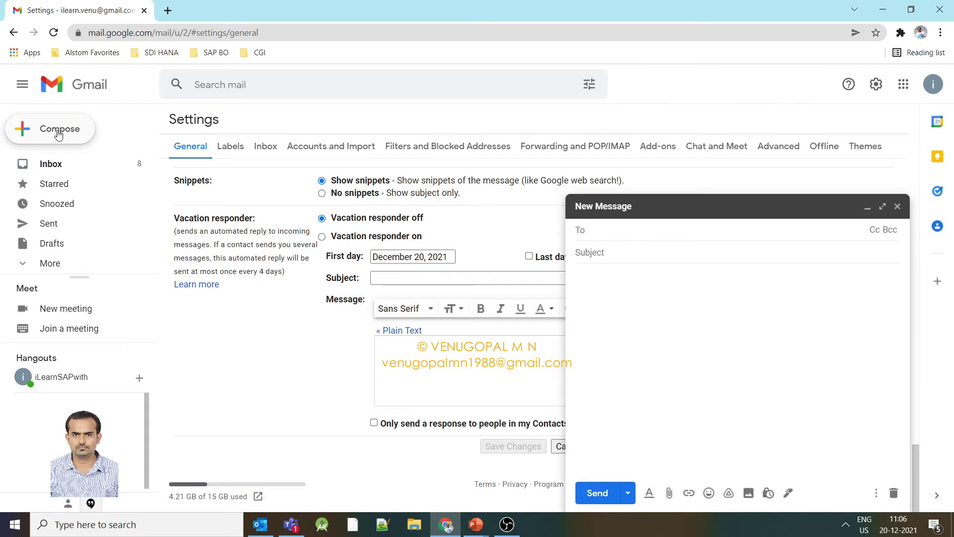
Check the blank compose body for a signature, close it, and return to the Signature section.
click(633, 283)
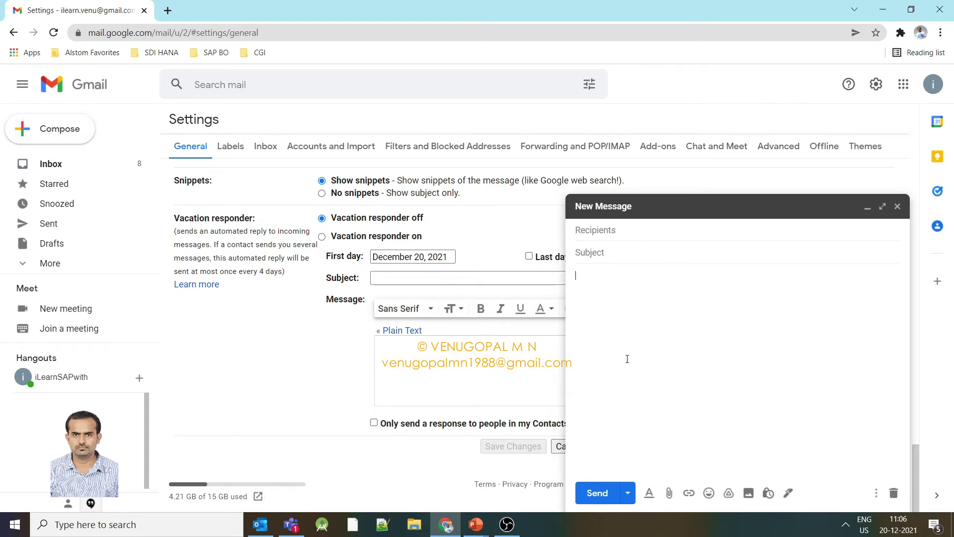
click(898, 206)
scroll(667, 221, up, 7)
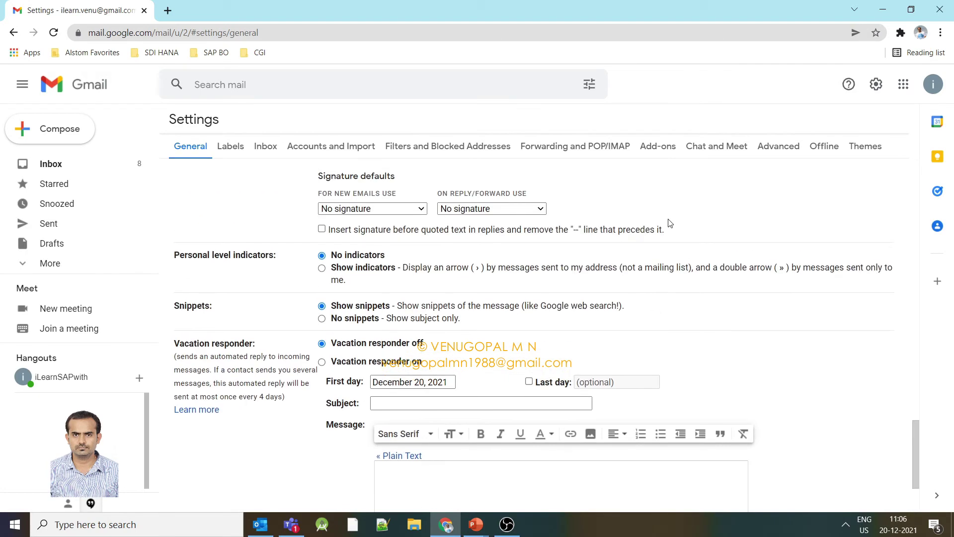
double_click(202, 272)
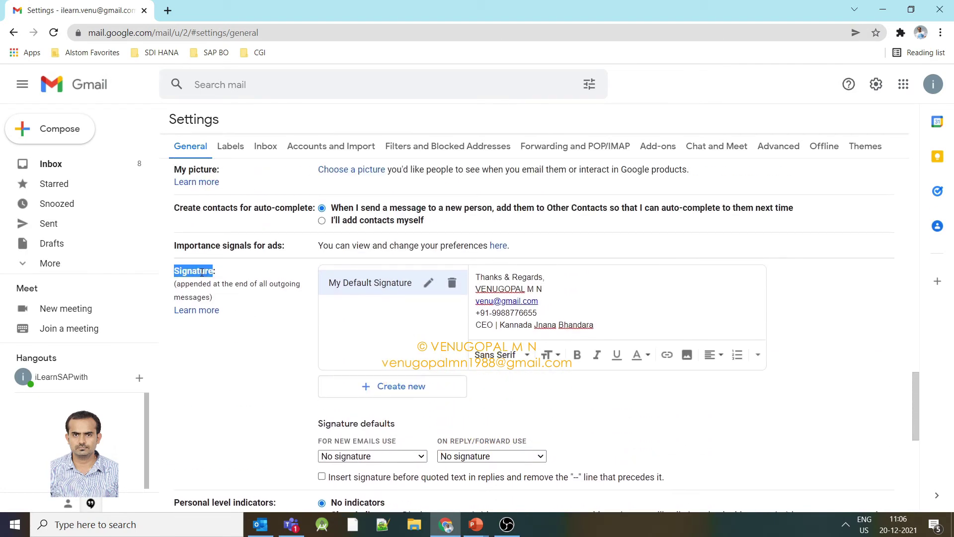
drag(609, 327, 476, 273)
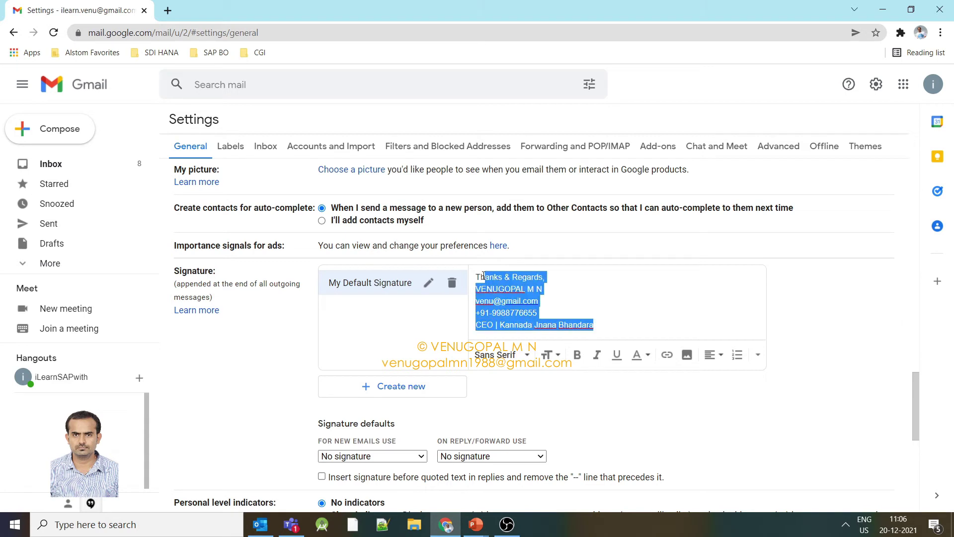
scroll(603, 298, down, 1)
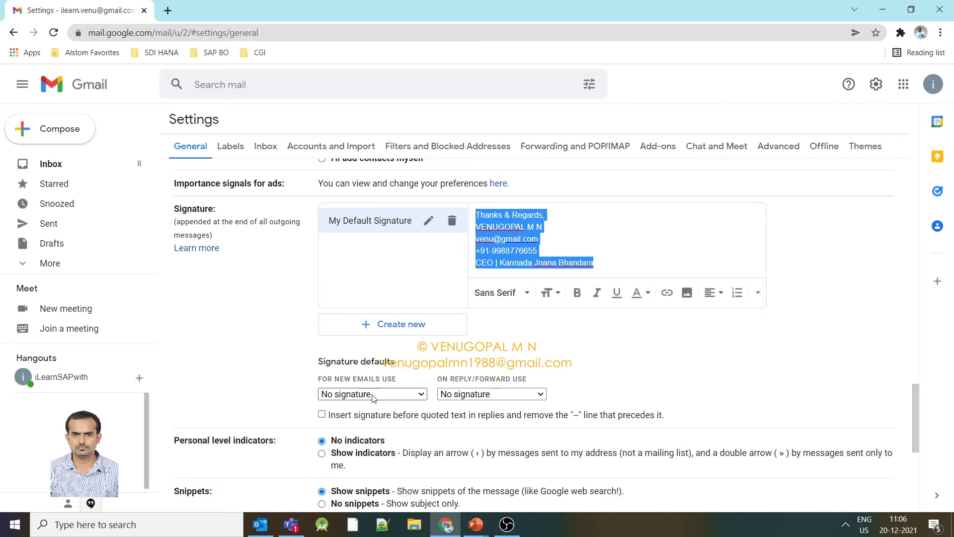
Choose My Default Signature in both 'For new emails use' and 'On reply/forward use' dropdowns.
click(422, 396)
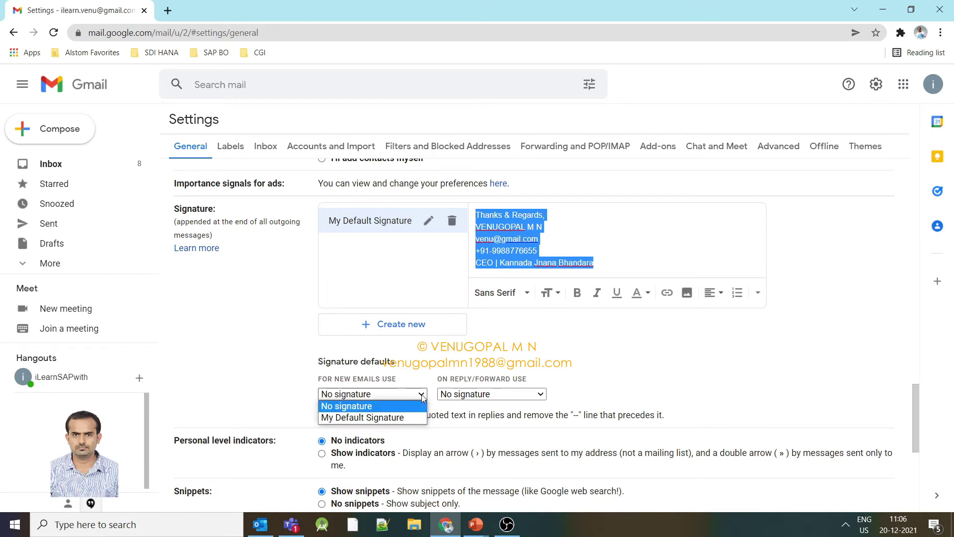
click(389, 418)
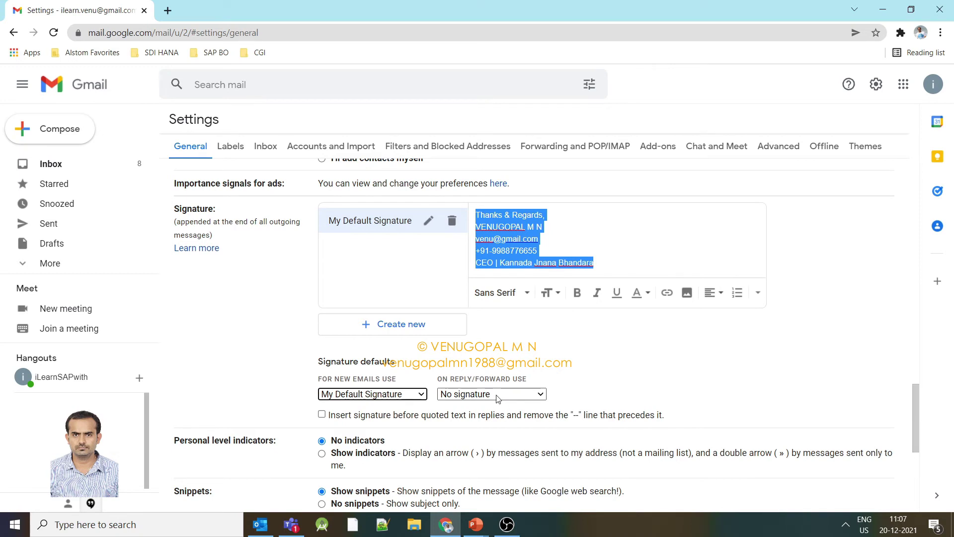
click(497, 396)
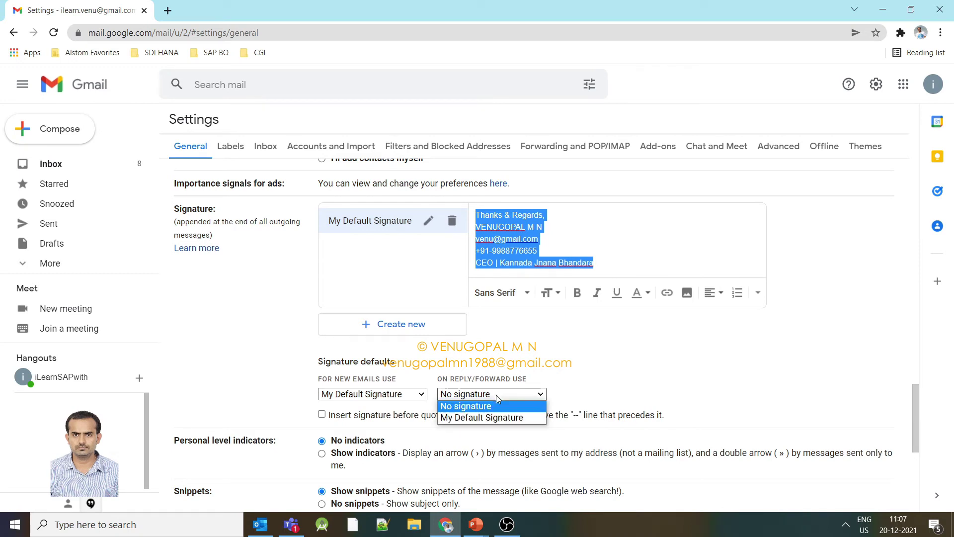
click(494, 417)
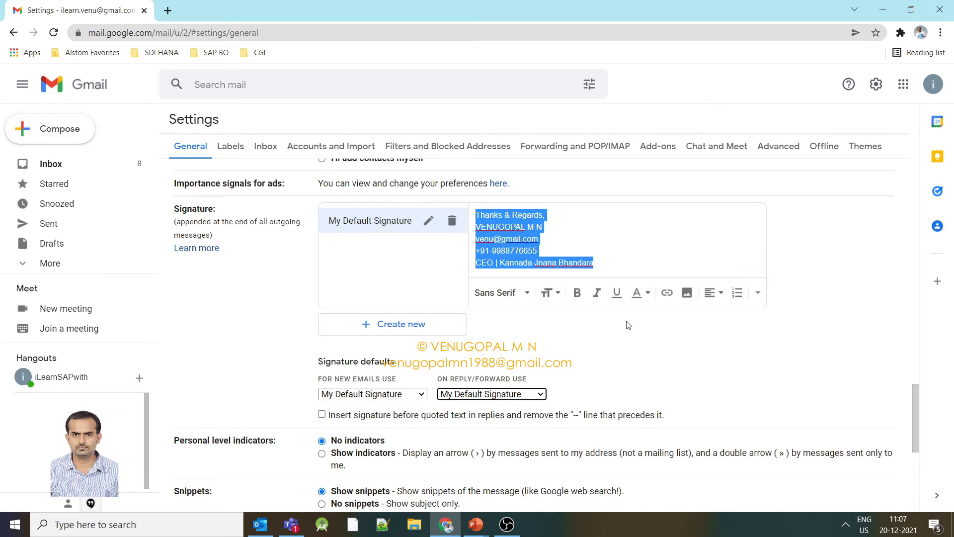
Save Changes, then compose a new message and select its auto-inserted signature.
scroll(628, 325, down, 6)
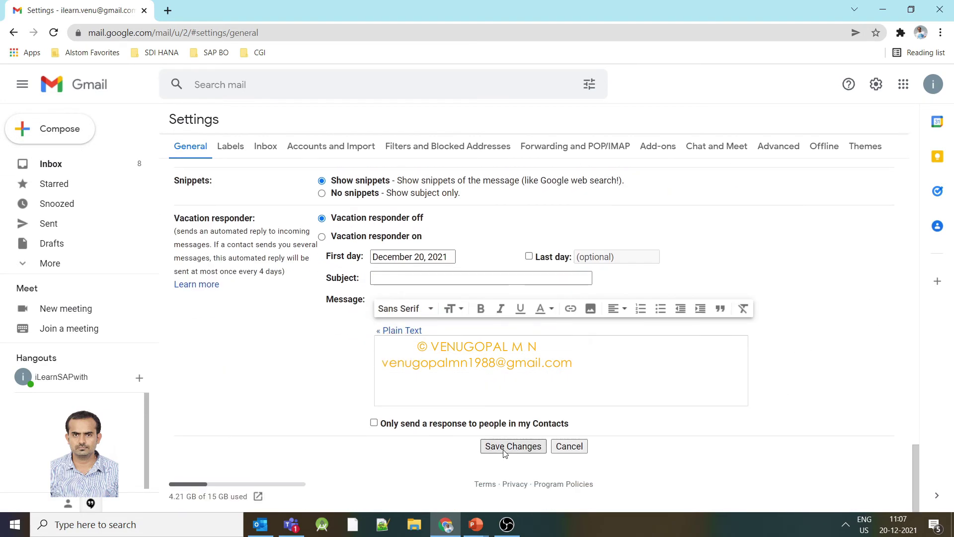
click(505, 449)
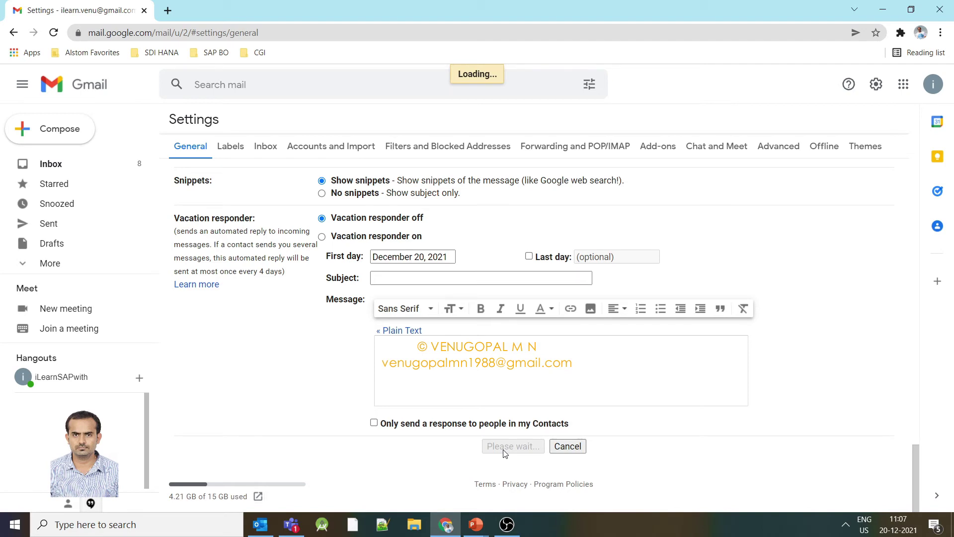
click(53, 136)
mouse_move(578, 312)
mouse_down()
mouse_move(714, 362)
mouse_move(604, 299)
mouse_up()
Inspect the inserted signature in the message body, then close the New Message window.
click(715, 363)
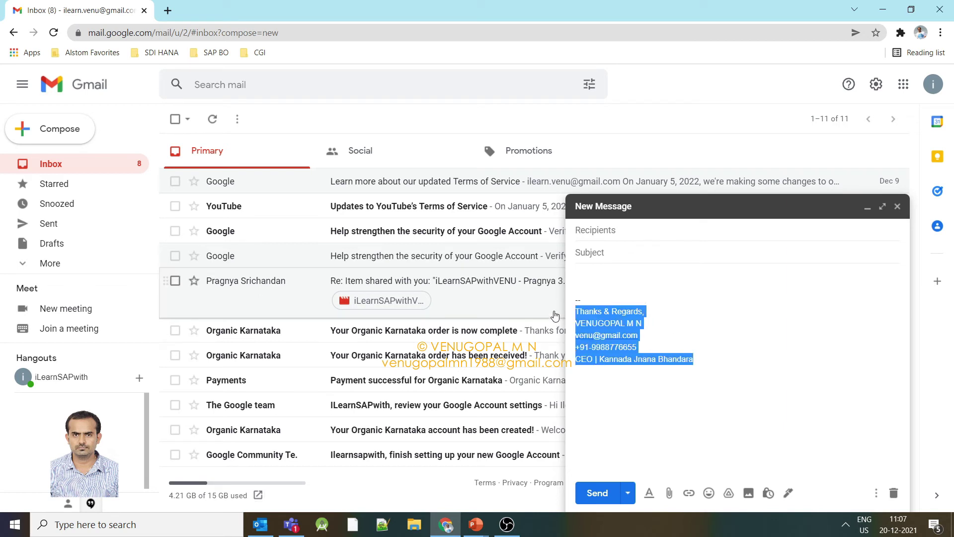
click(604, 299)
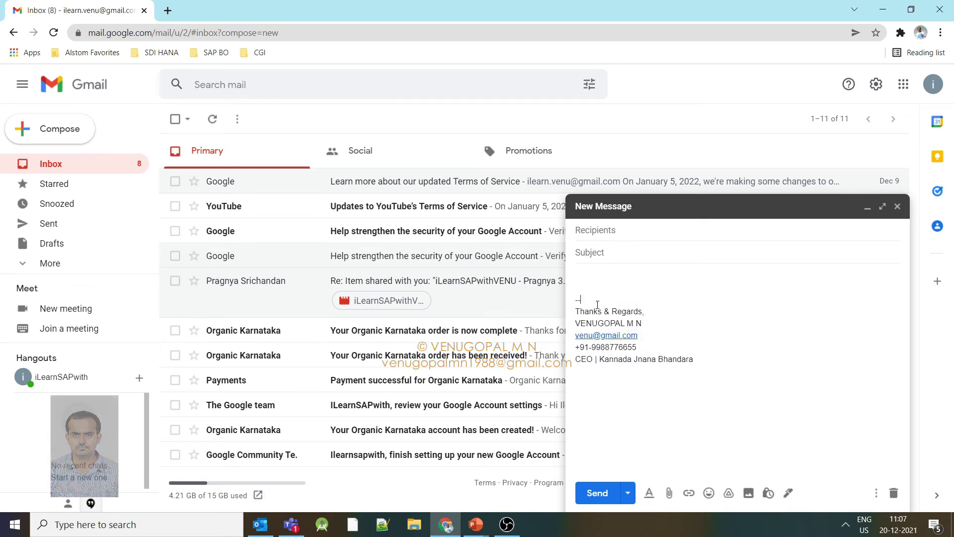
mouse_move(677, 346)
mouse_down()
mouse_move(576, 345)
mouse_move(570, 311)
mouse_up()
click(588, 276)
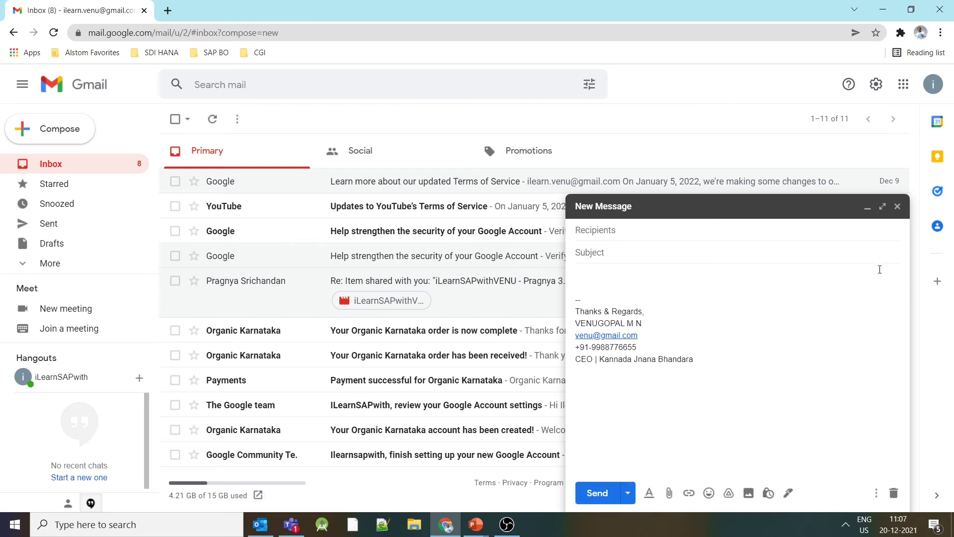
right_click(888, 246)
click(897, 207)
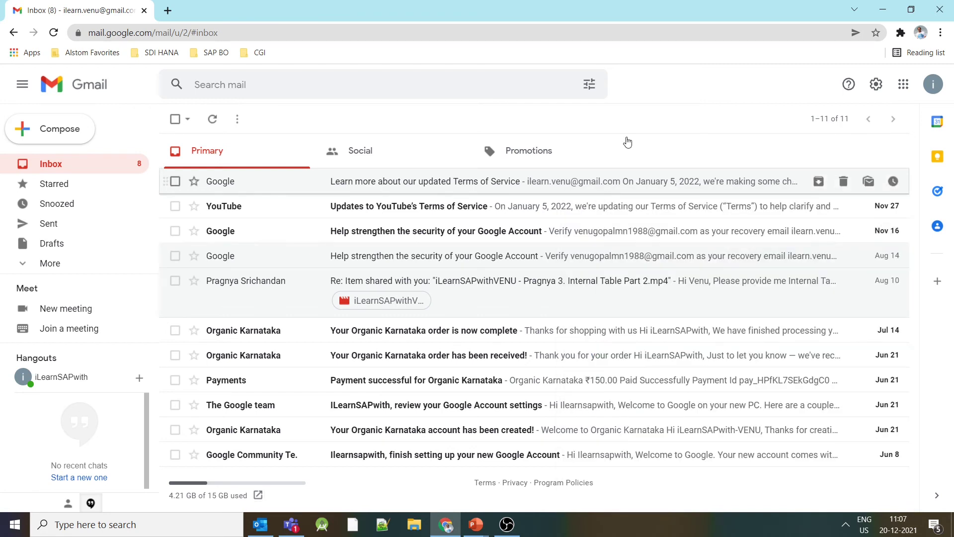